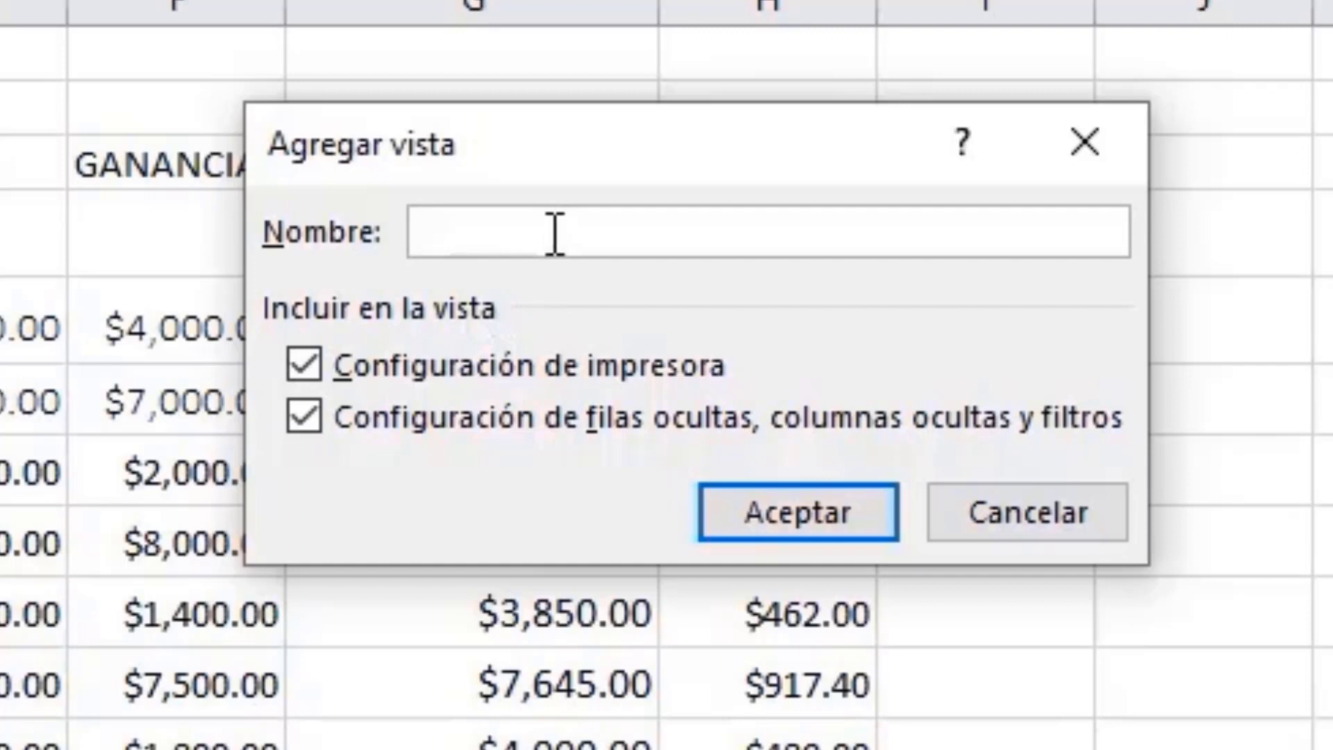
Step: Save the full sheet as a custom view named ORIGINAL, including printer settings and hidden rows, columns and filters
type("ORIGINAL")
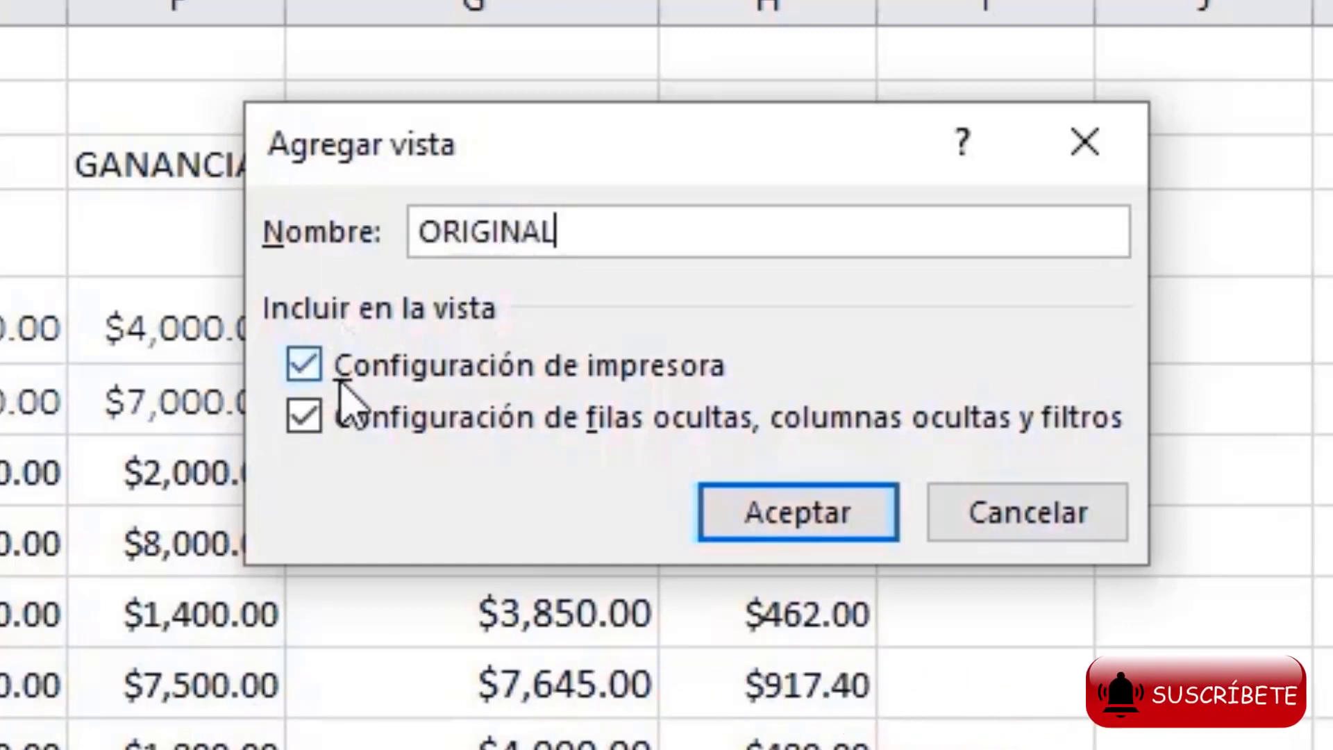
left_click(798, 523)
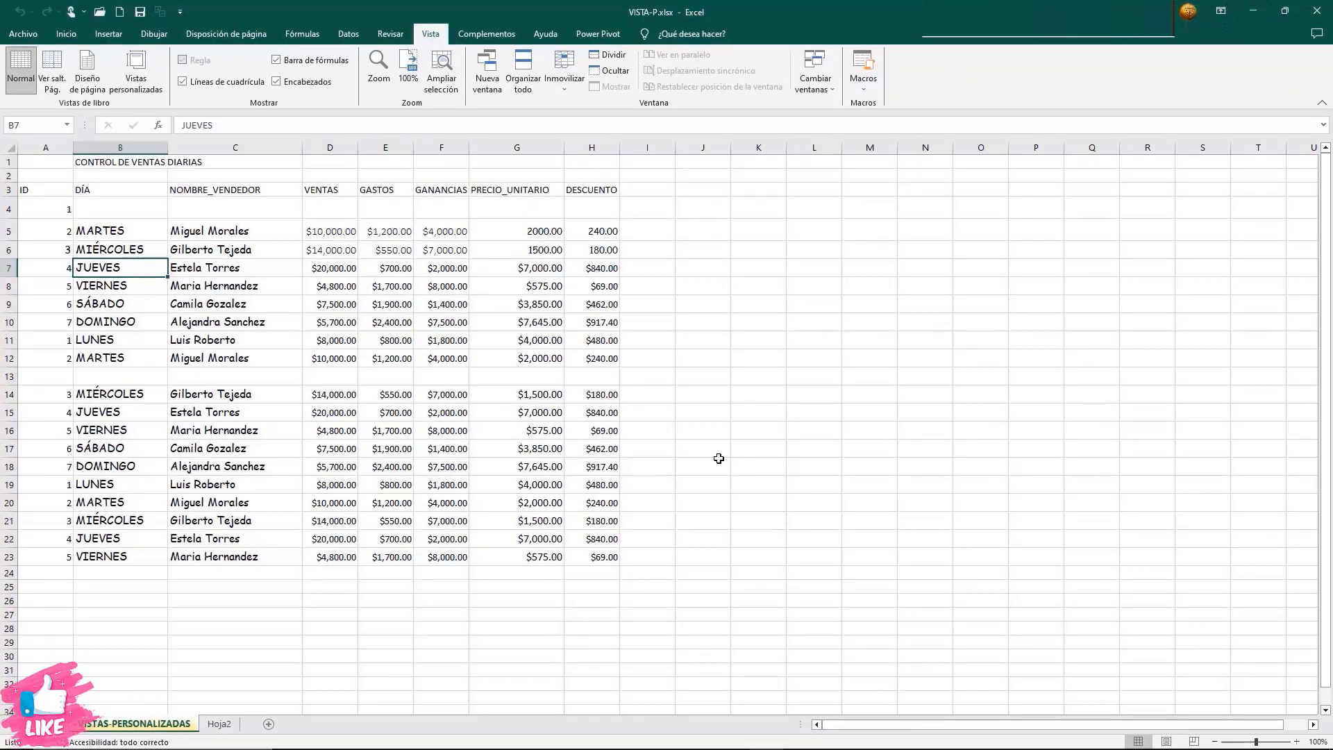
left_click(848, 518)
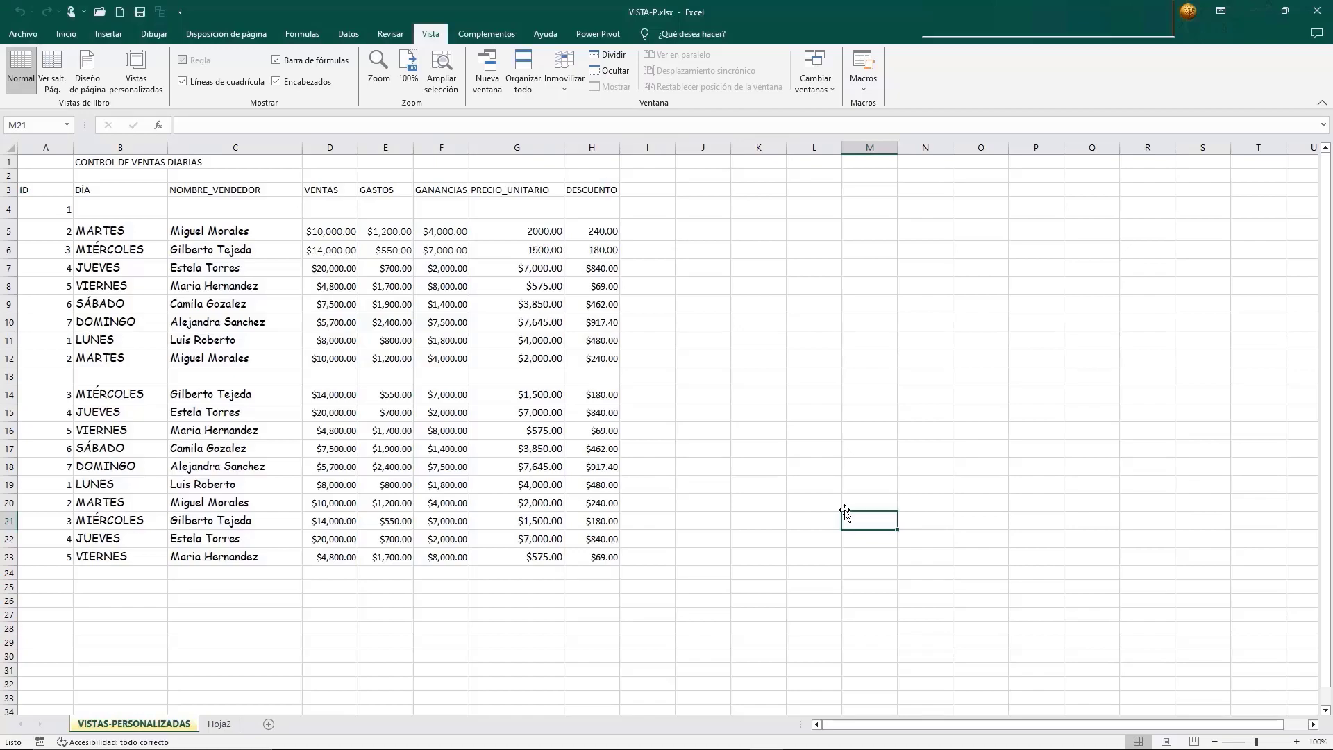
Step: Hide the GASTOS, GANANCIAS, PRECIO_UNITARIO and DESCUENTO columns (E to H), leaving VENTAS as the only amount column
left_click(385, 147)
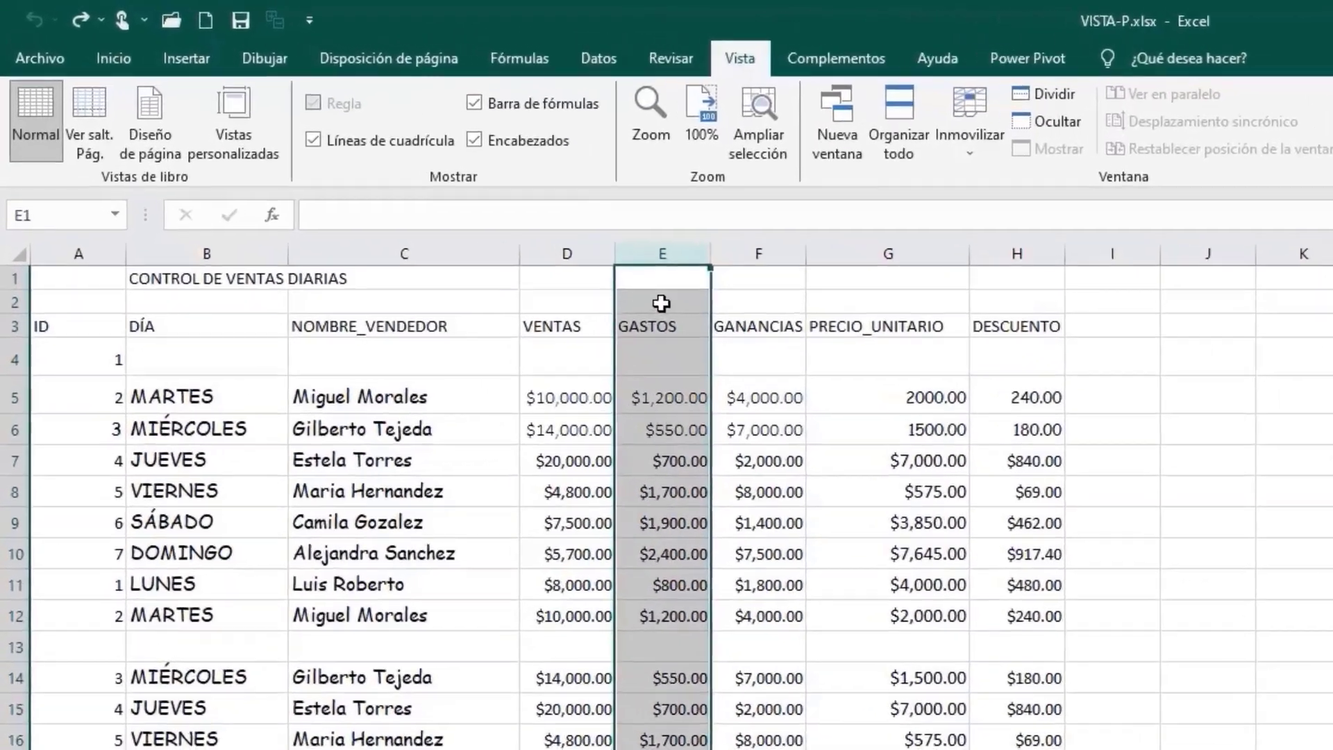
right_click(385, 176)
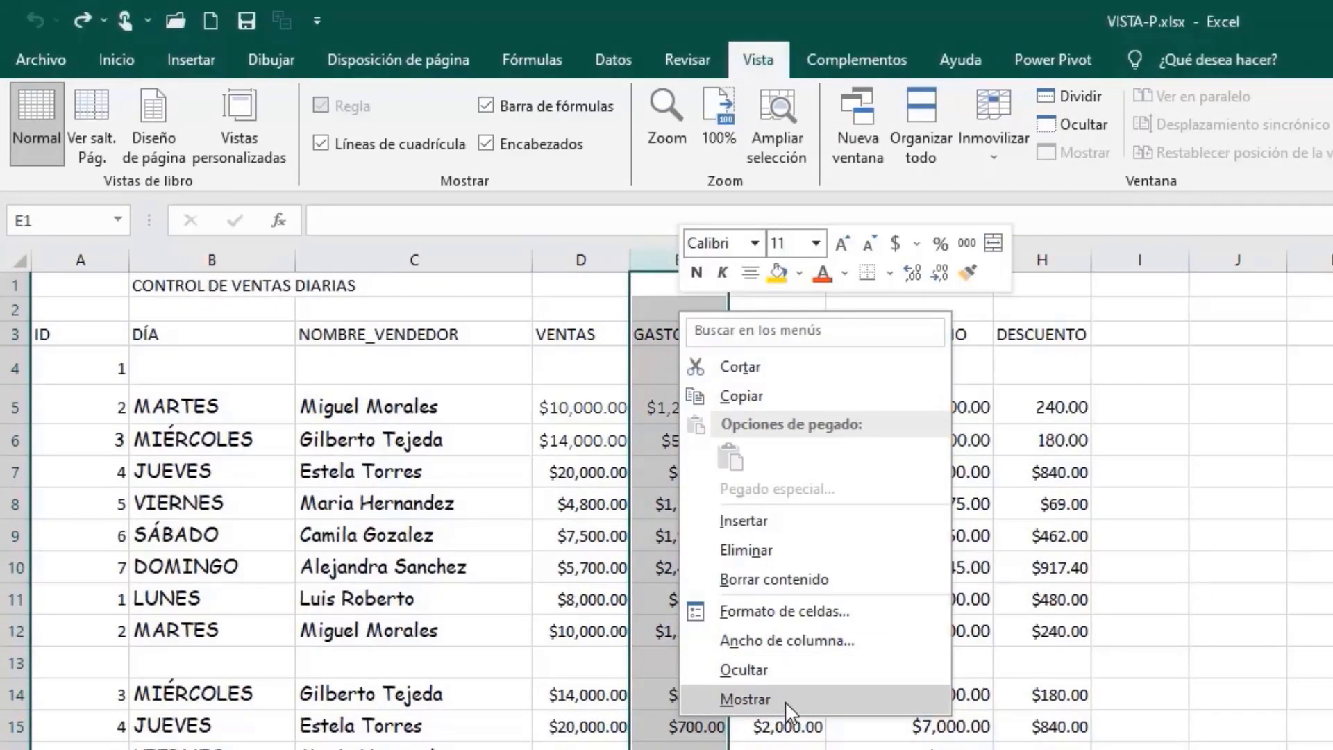
left_click(799, 673)
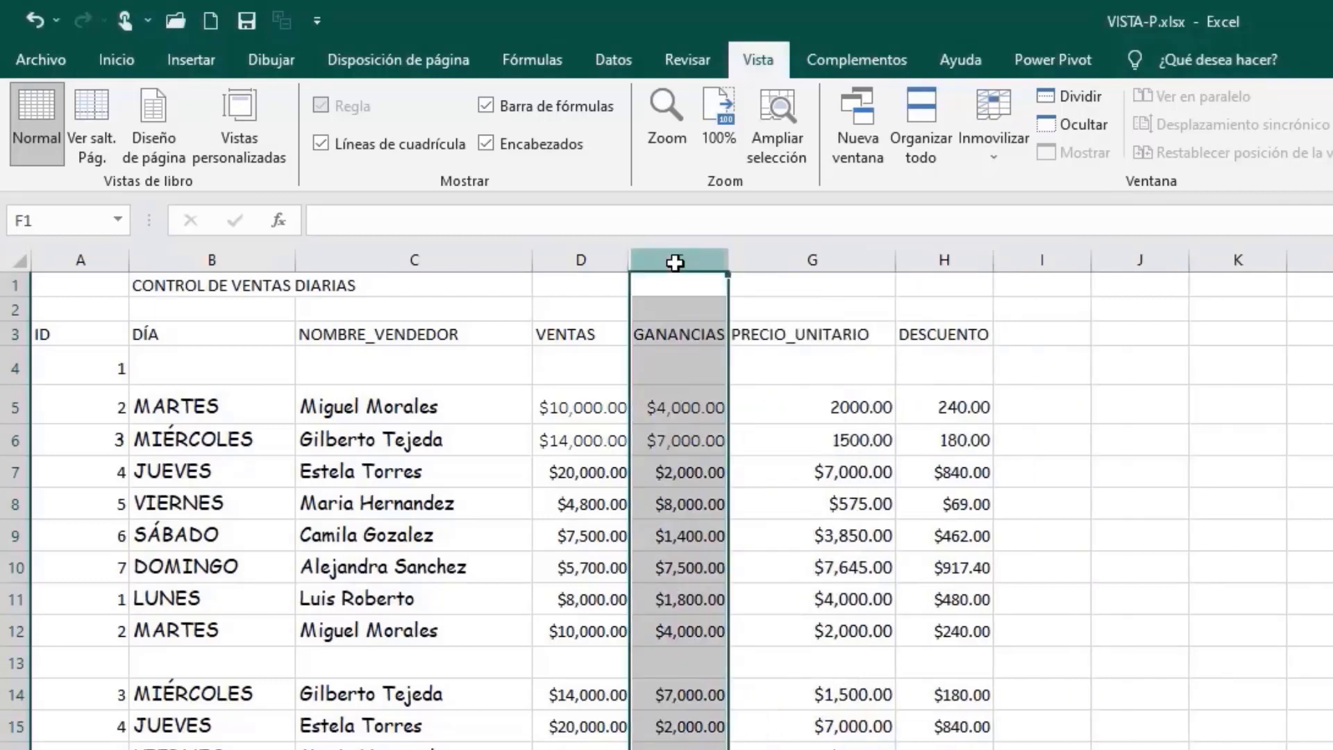
right_click(675, 261)
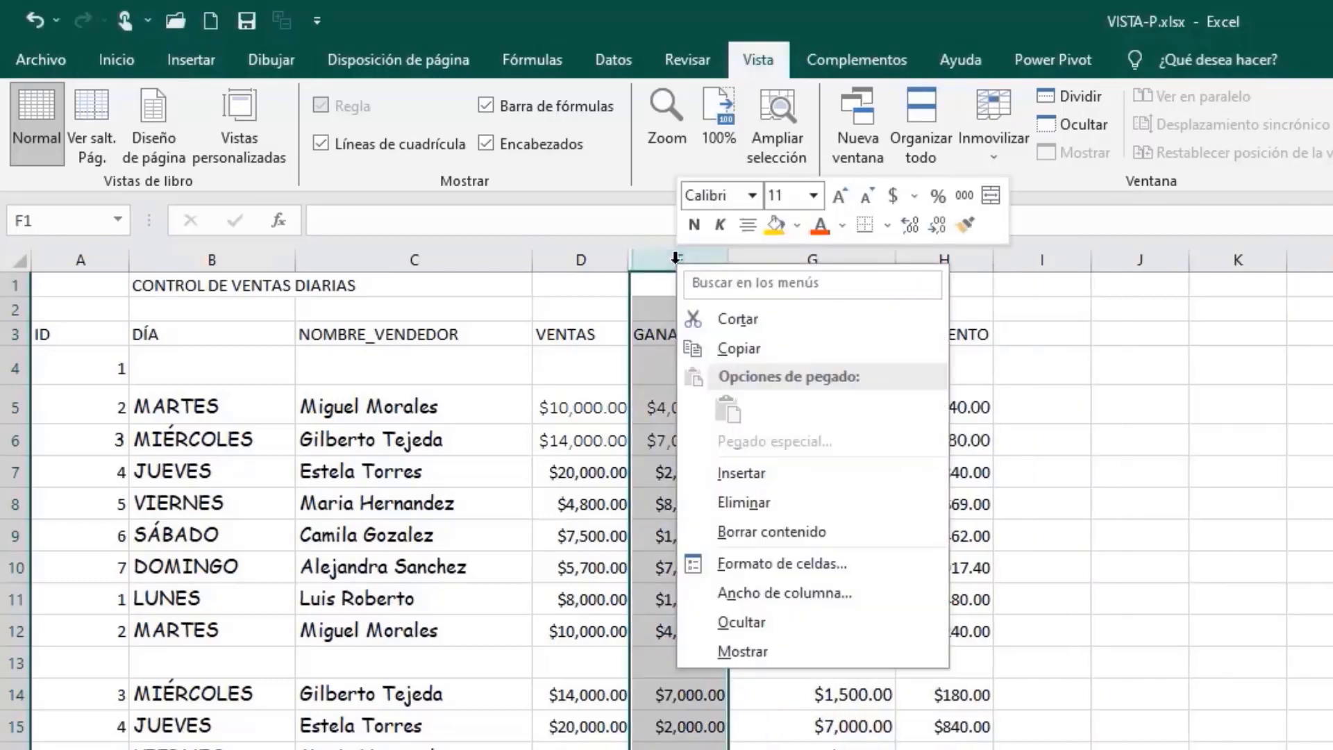
left_click(800, 625)
left_click(704, 259)
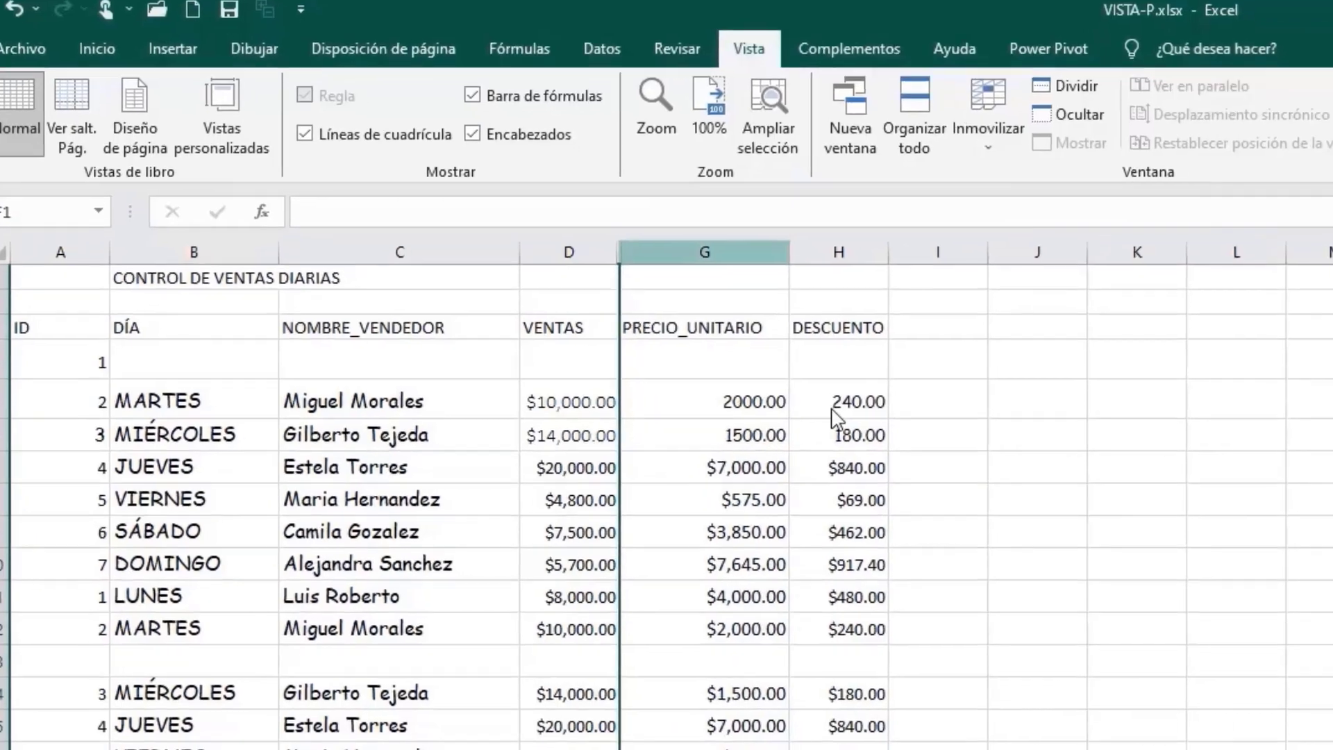
right_click(705, 261)
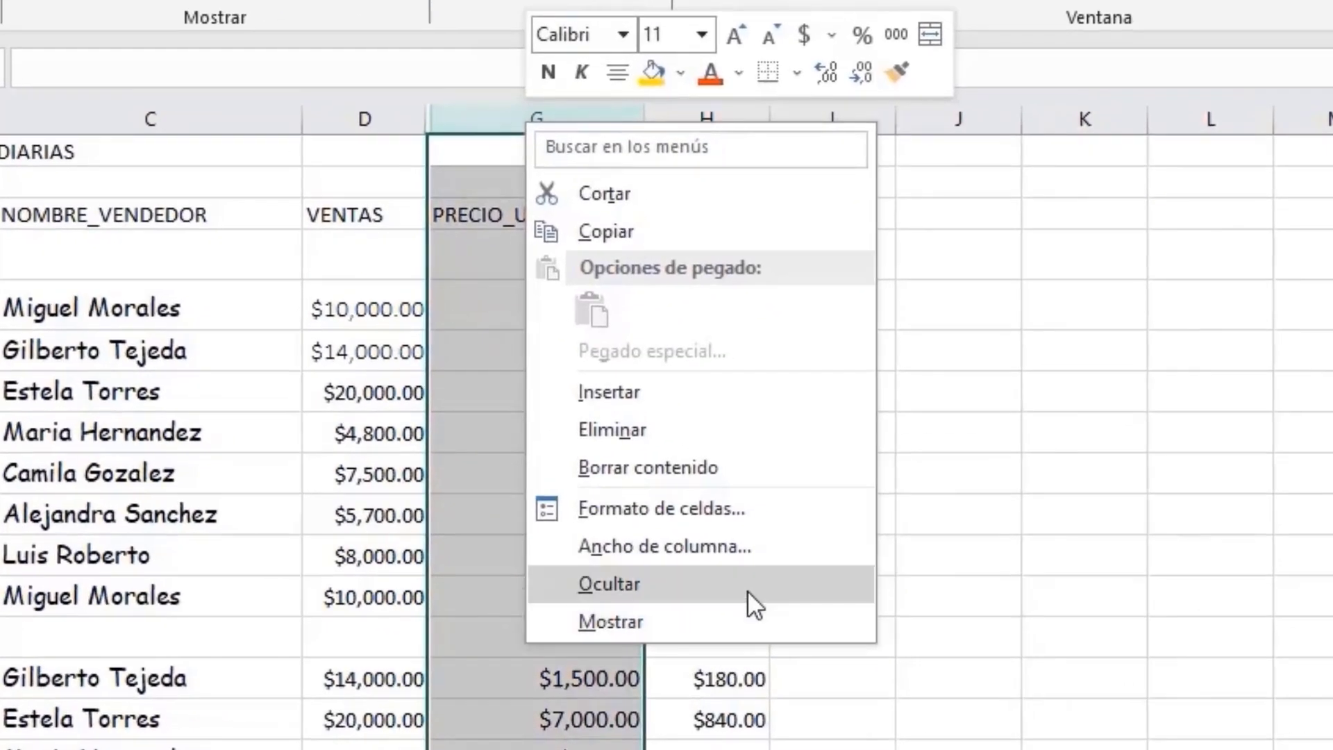
left_click(748, 592)
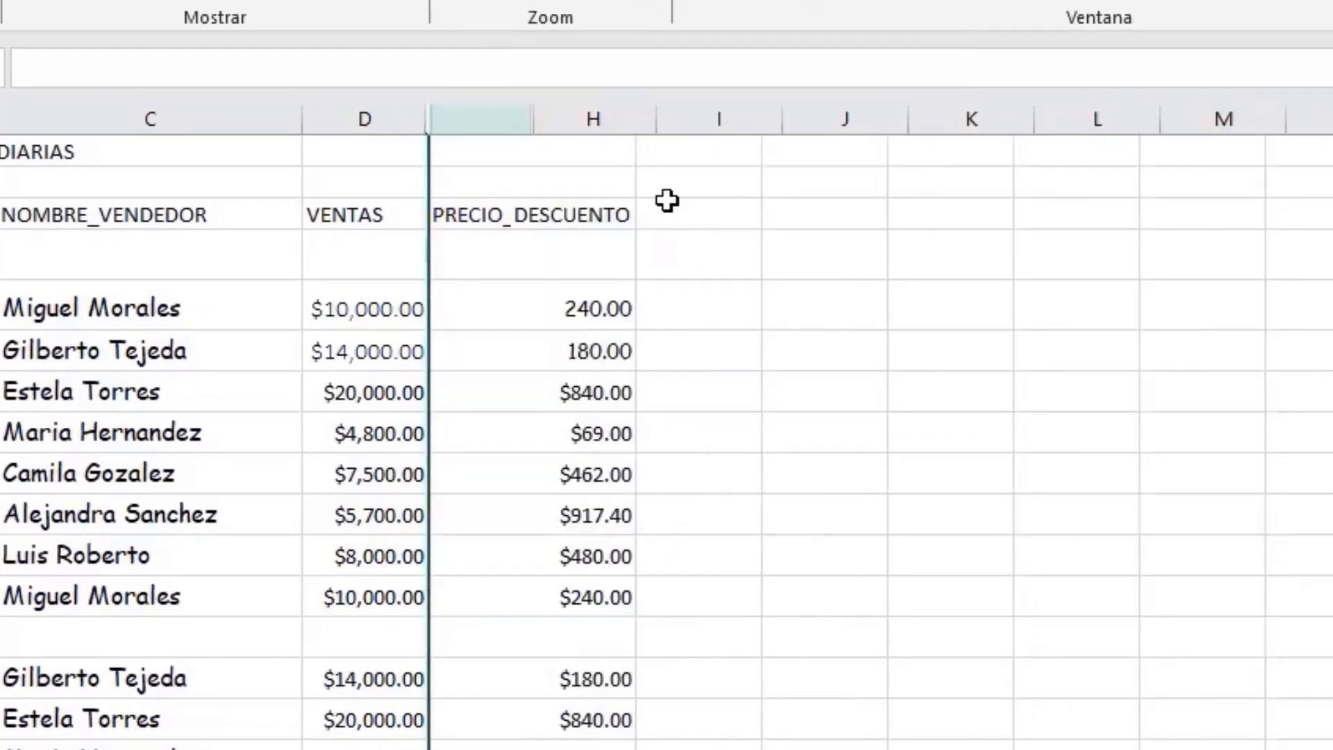
right_click(499, 120)
left_click(661, 592)
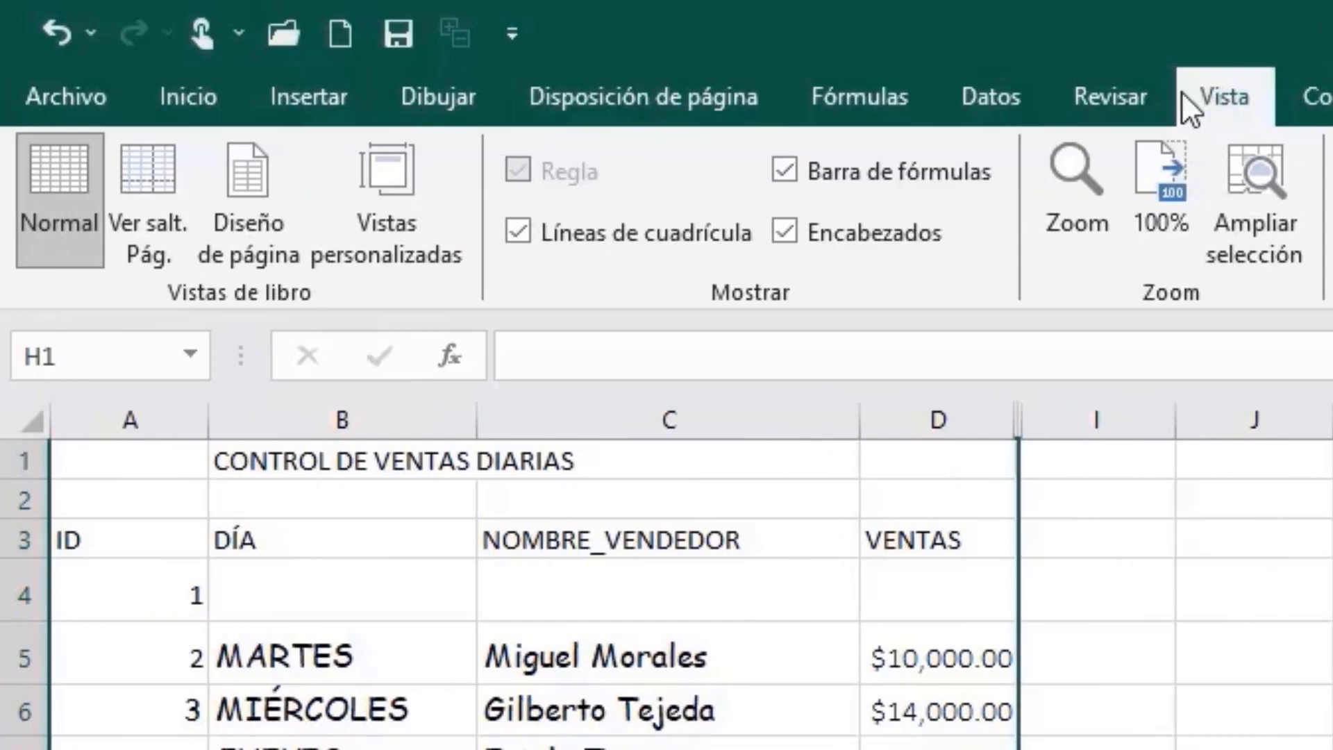
Step: Add a custom view named VENTAS that stores the current hidden columns and printer settings
left_click(373, 229)
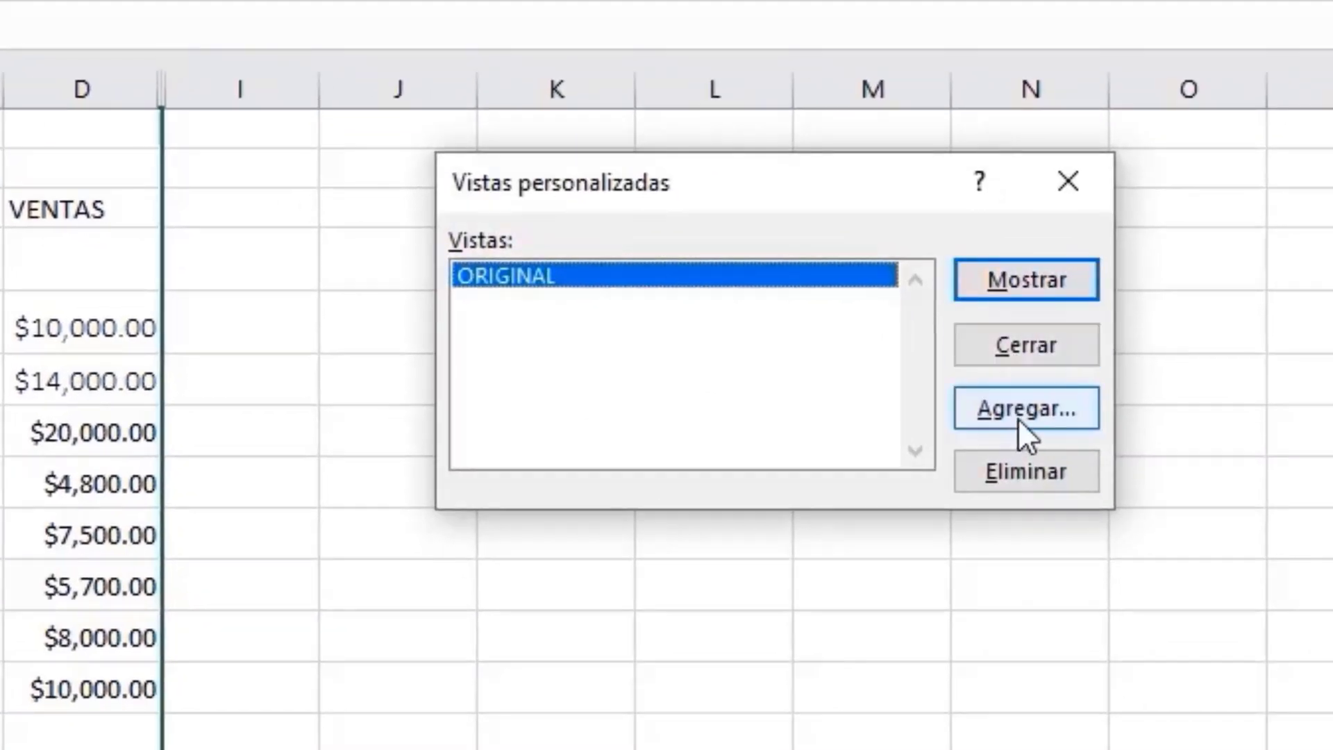
left_click(1075, 432)
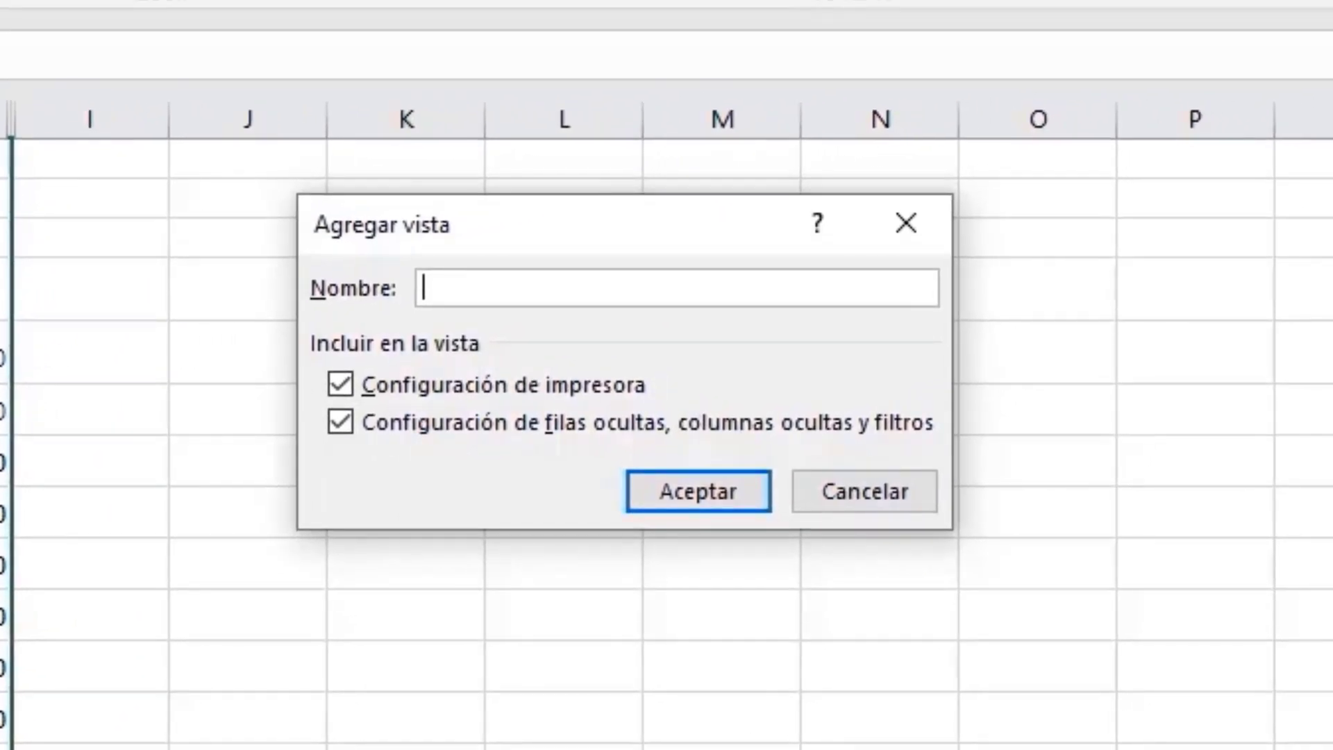
type("VENTAS")
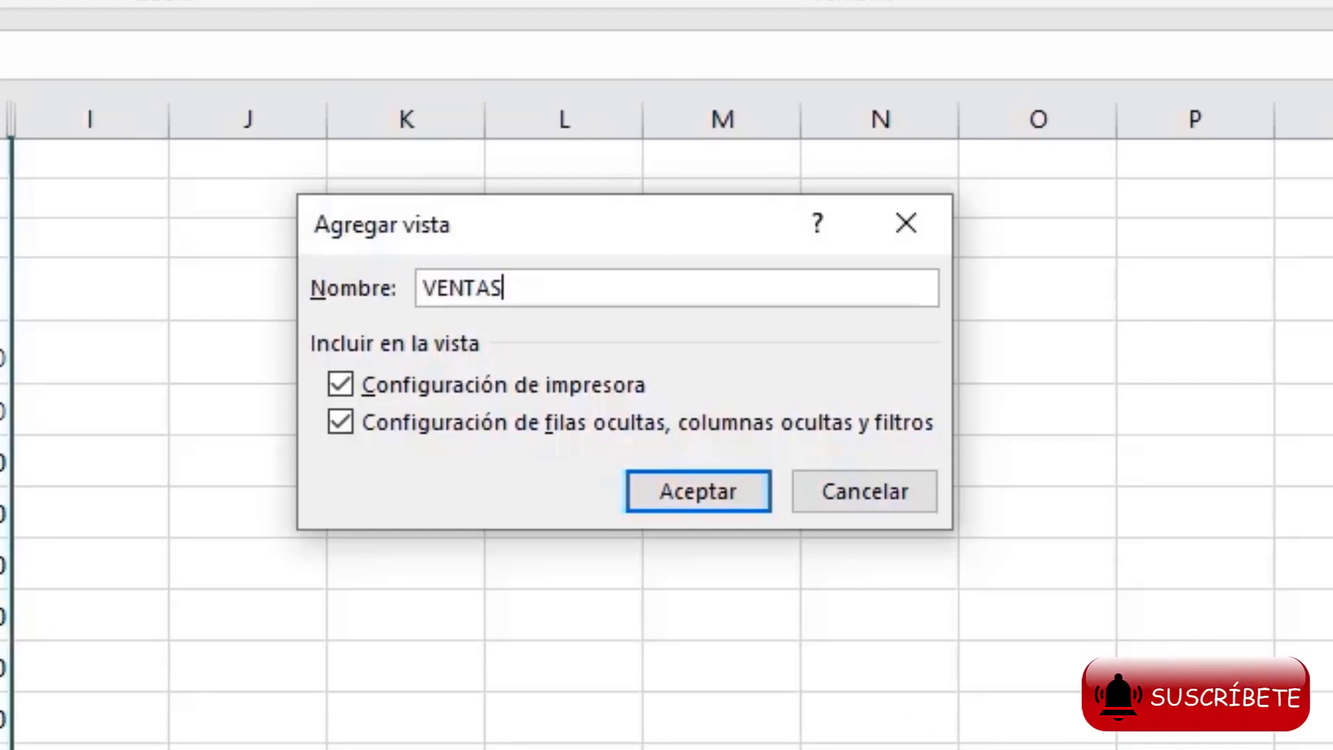
left_click(698, 491)
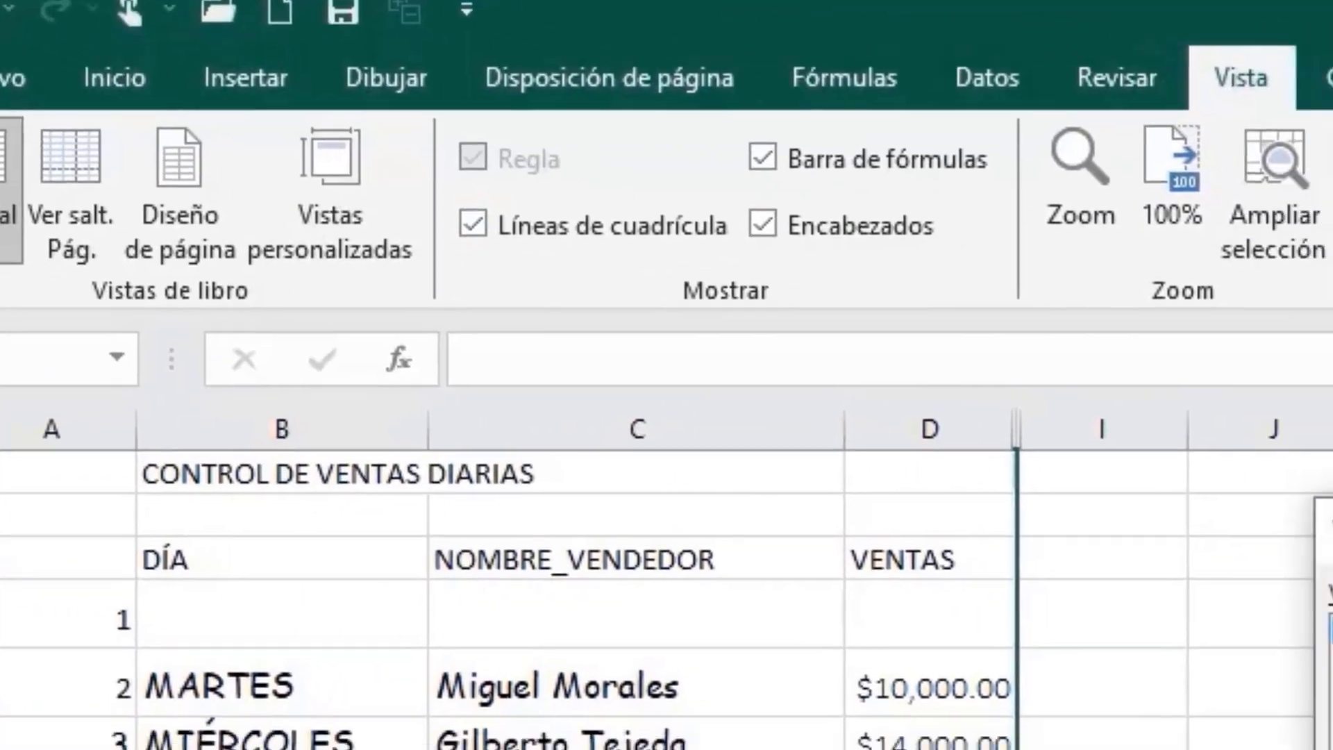
Step: Show the saved ORIGINAL custom view to bring back all columns of the sales table
left_click(420, 208)
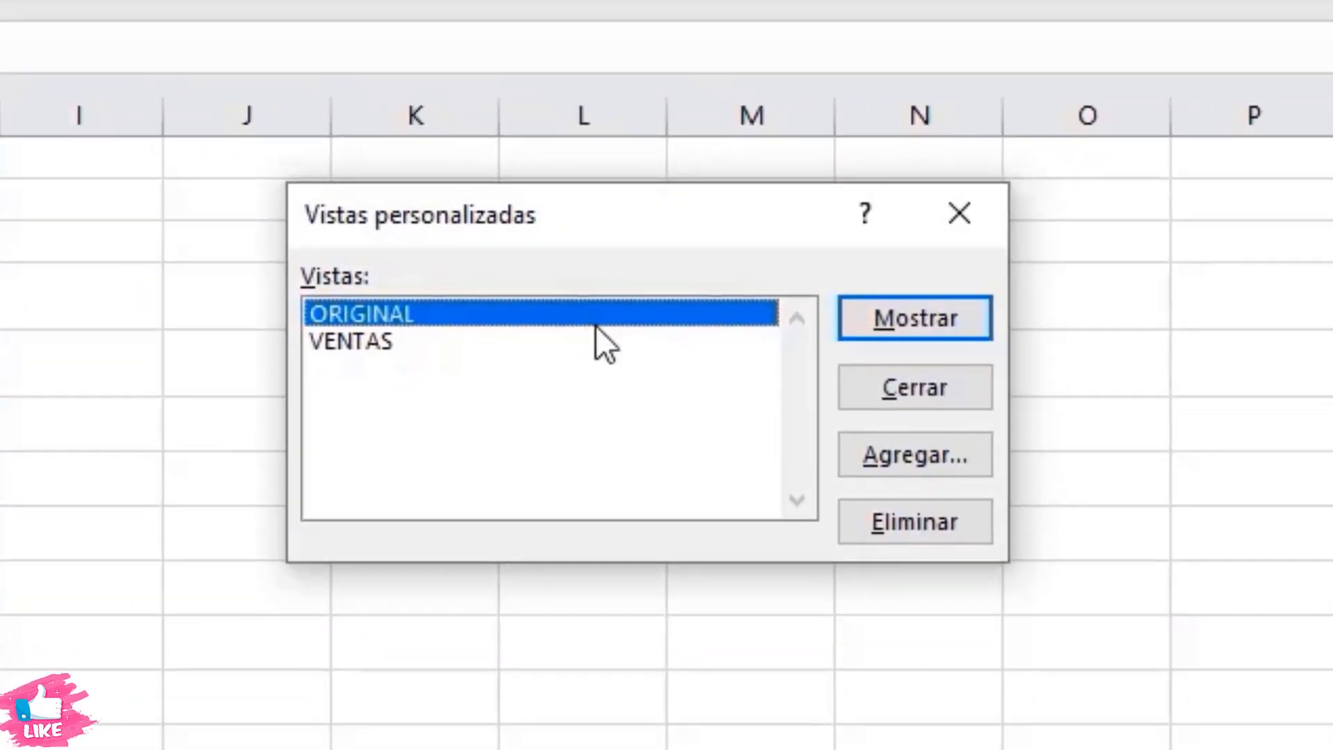
double_click(595, 326)
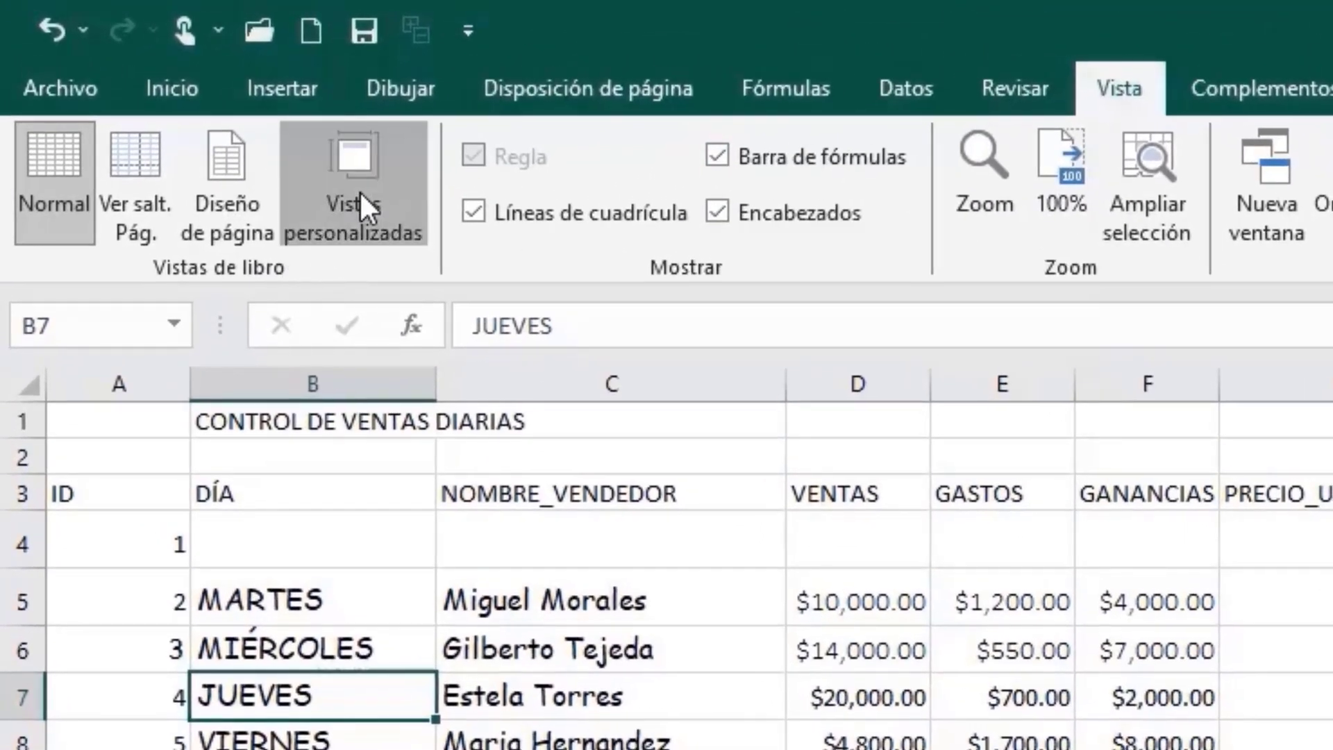
left_click(361, 194)
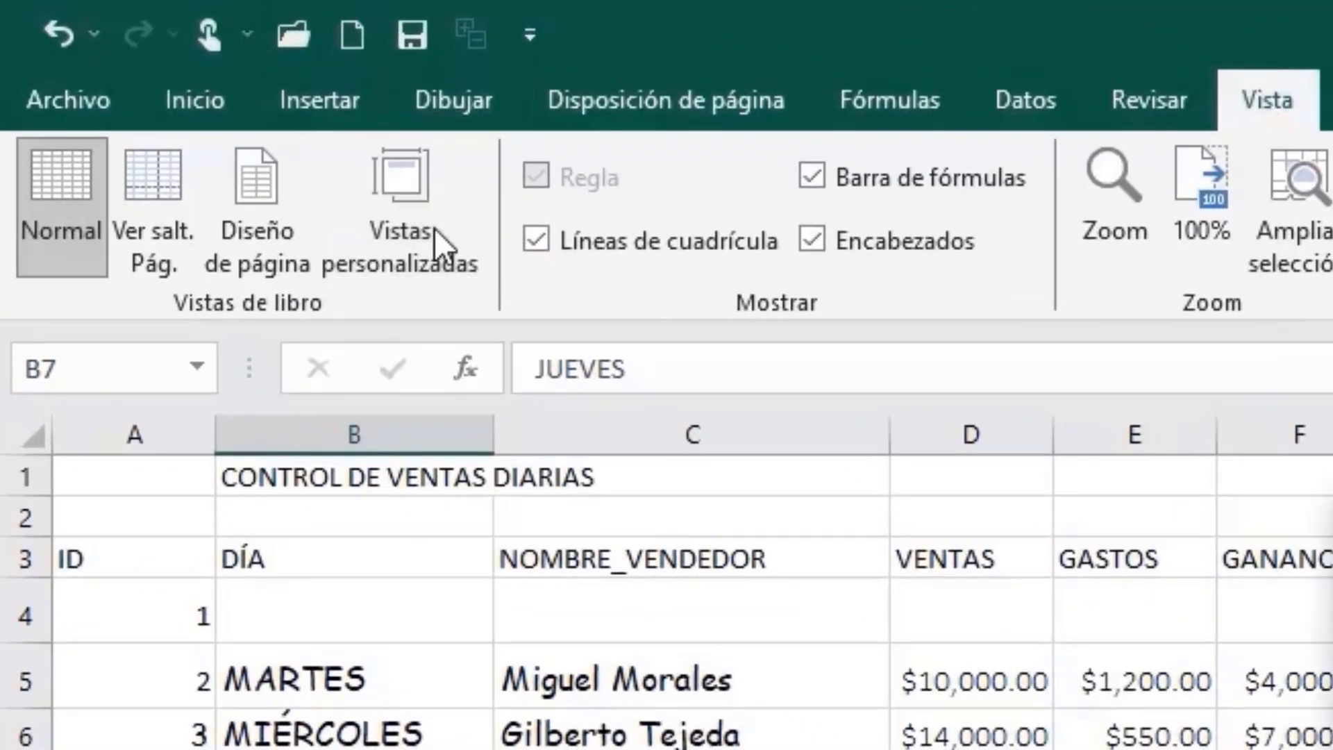
left_click(435, 228)
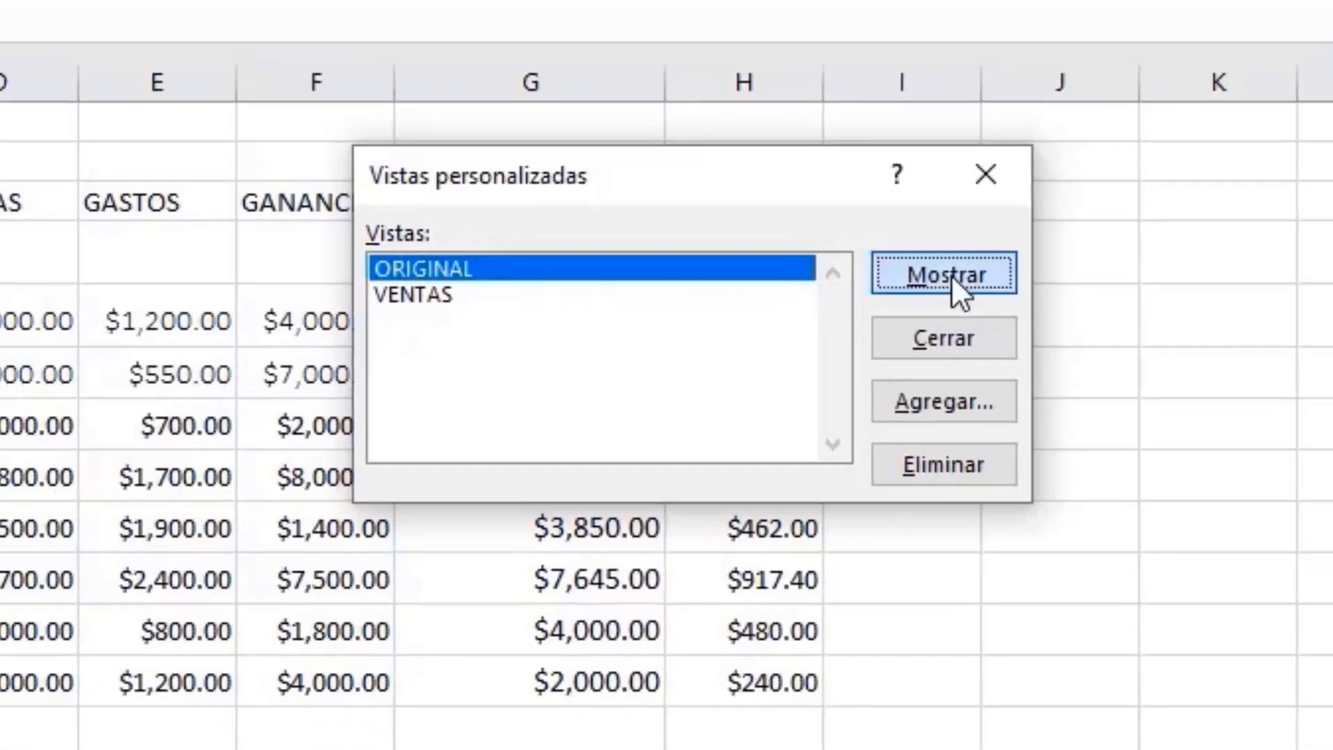
left_click(956, 275)
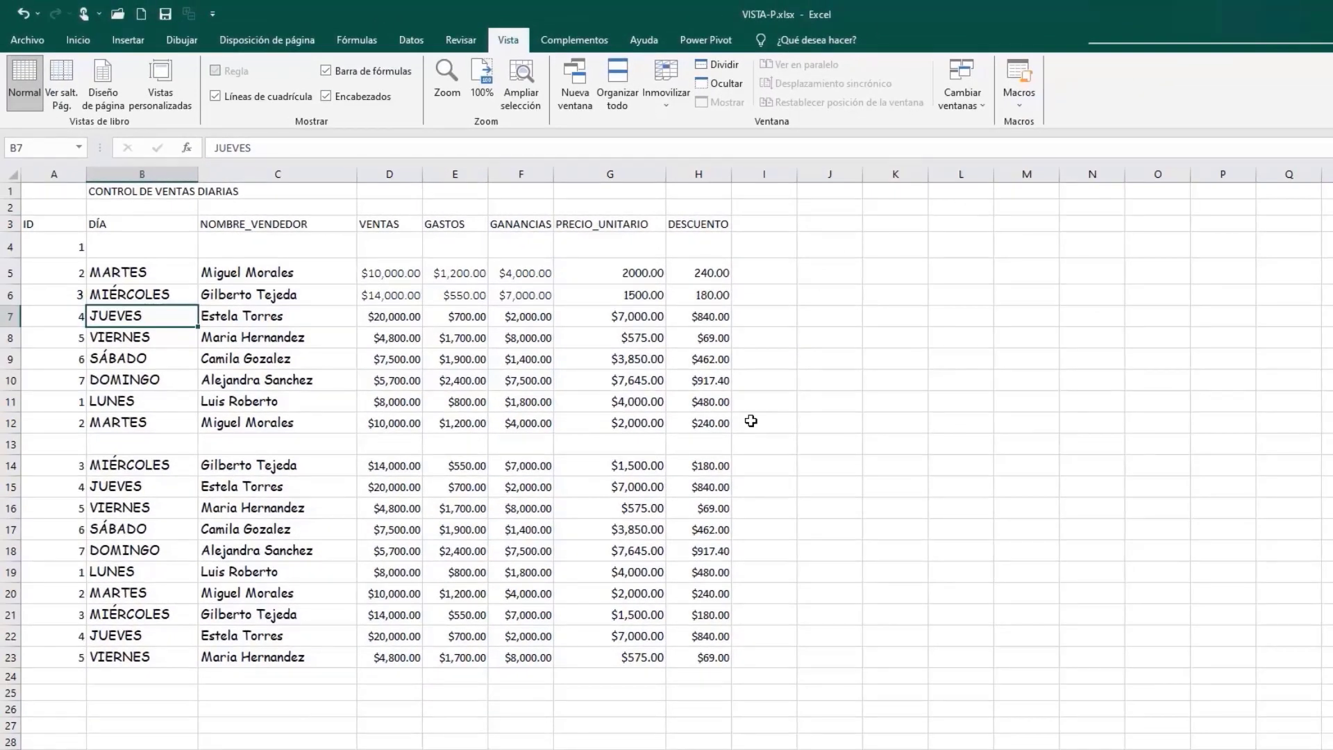
left_click(458, 274)
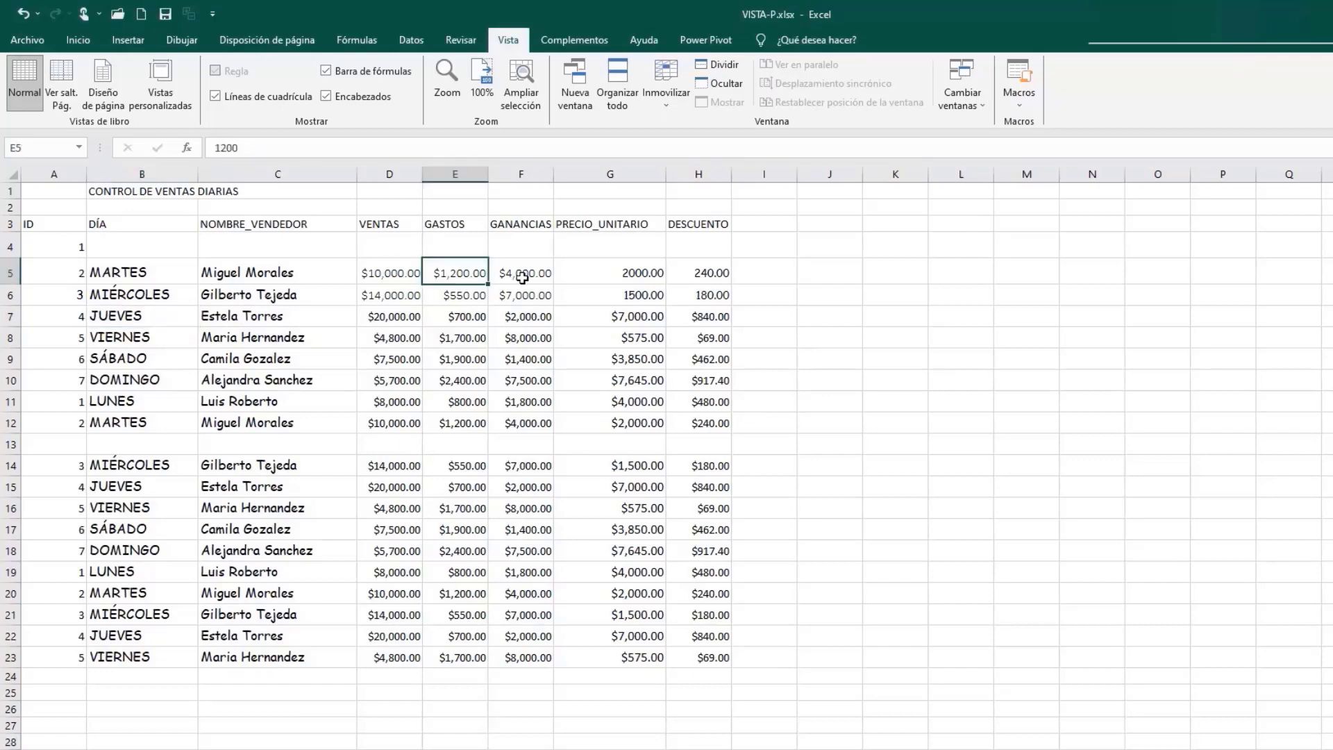
left_click(522, 278)
left_click(623, 300)
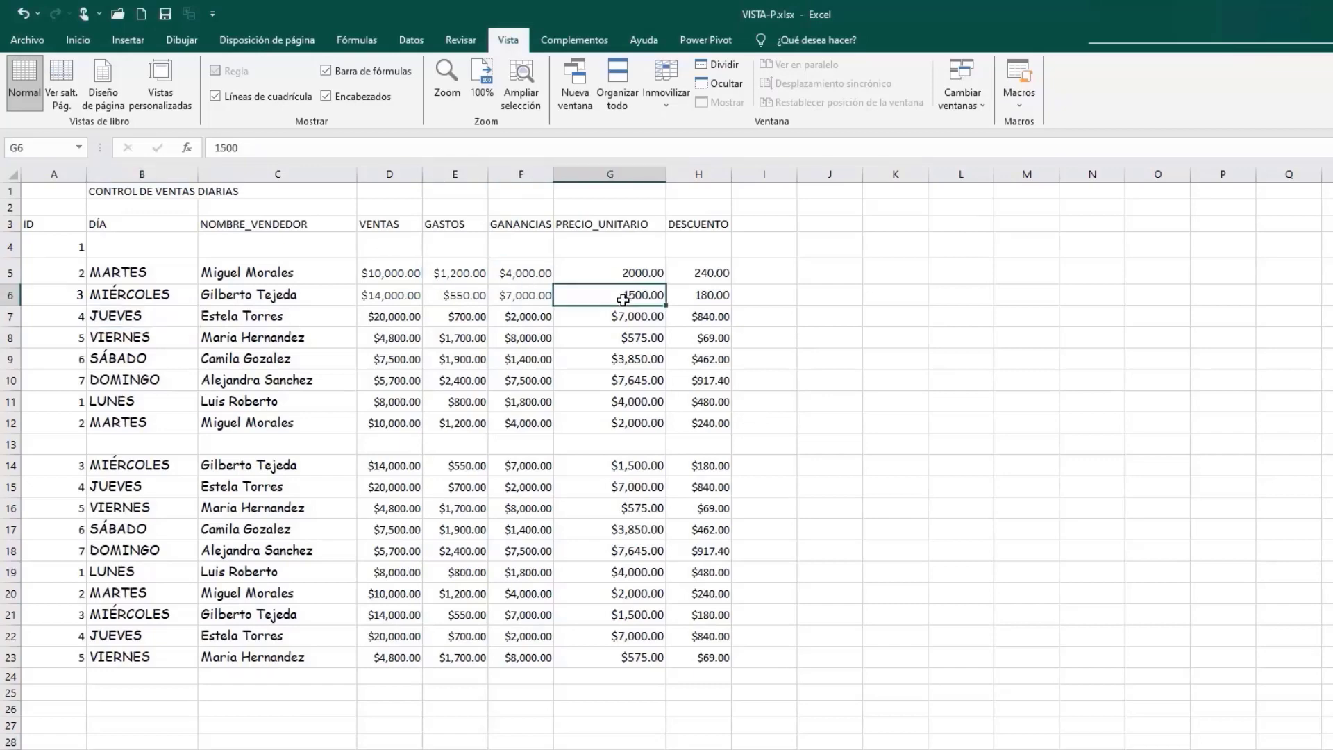
Step: Hide the VENTAS, GASTOS, GANANCIAS and PRECIO_UNITARIO columns (D to G), leaving DESCUENTO as the only amount column
left_click(390, 173)
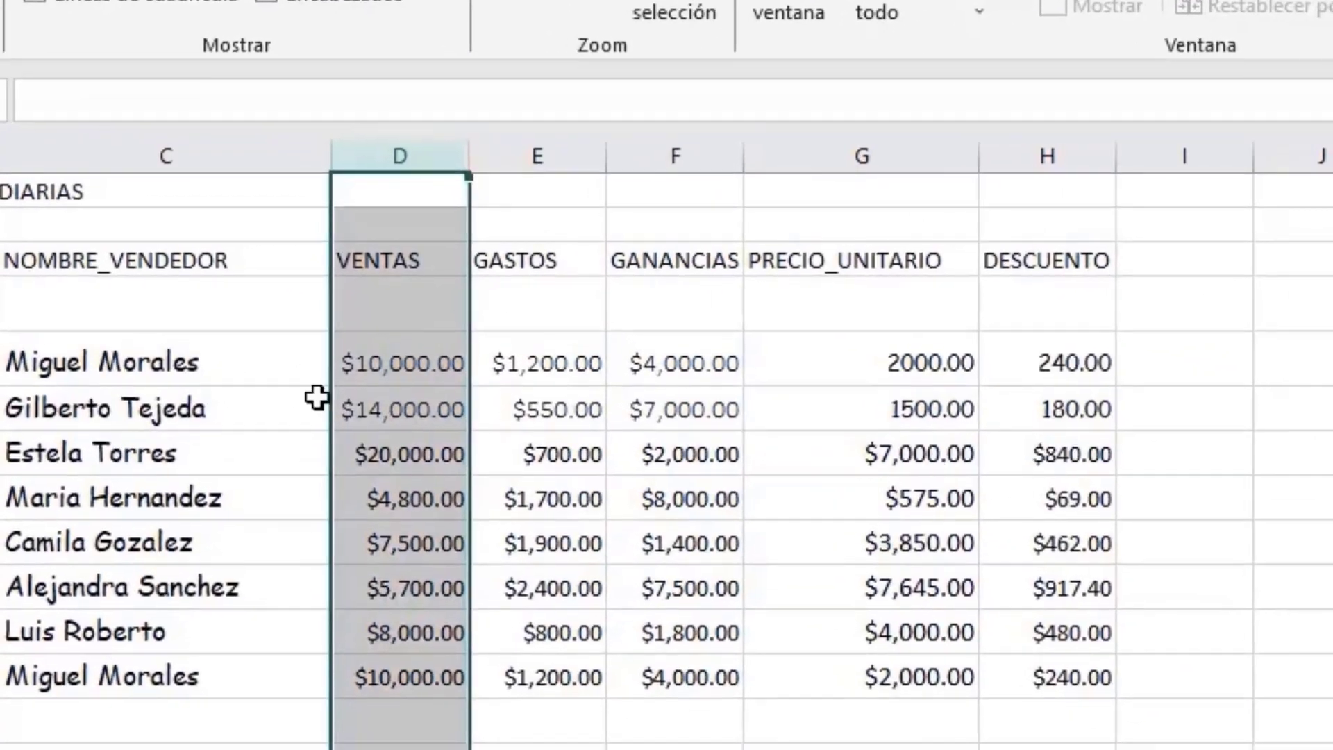
right_click(400, 293)
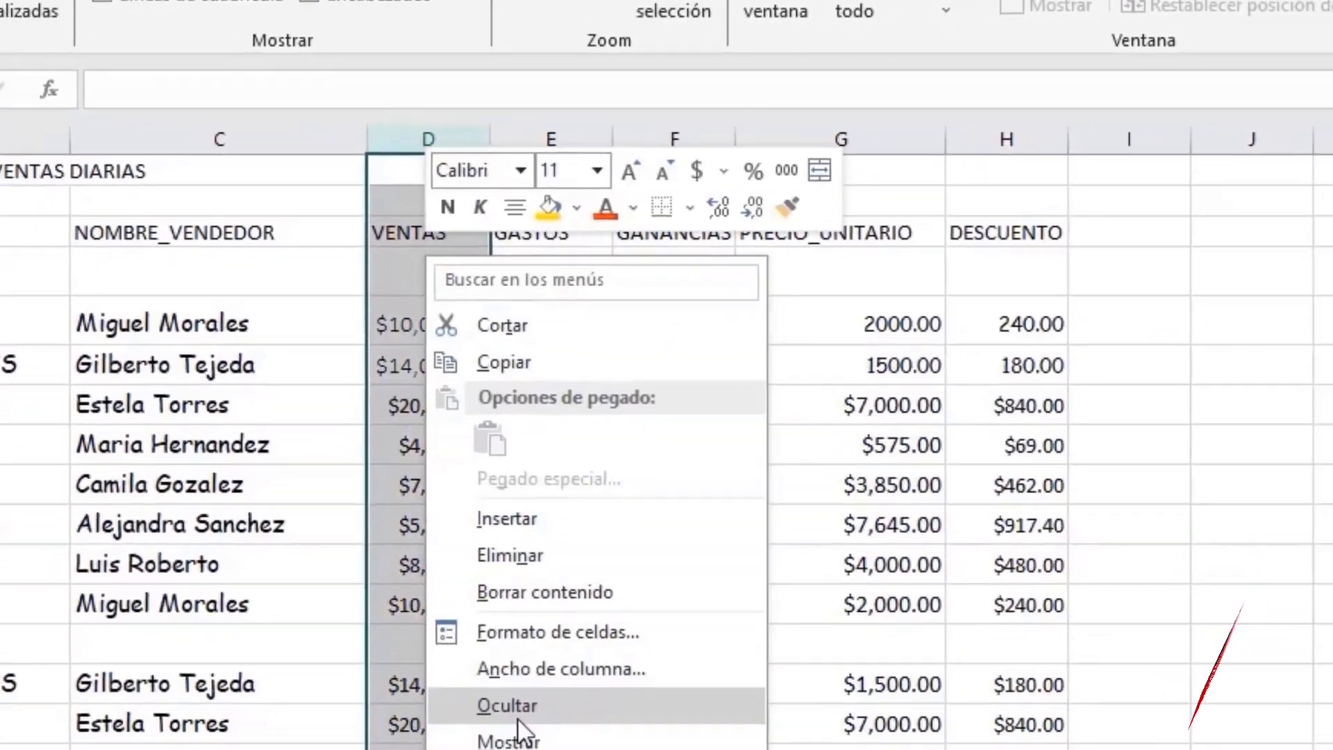
left_click(544, 664)
right_click(537, 149)
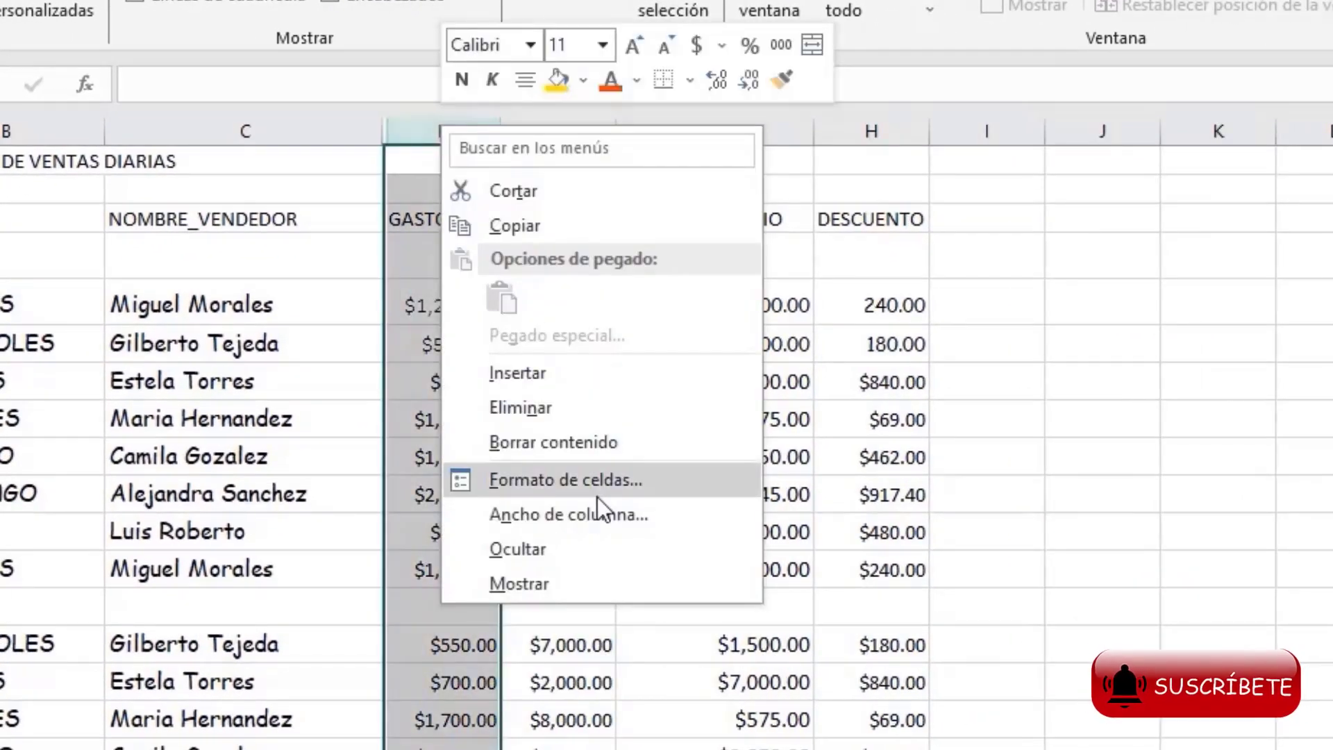
left_click(581, 558)
right_click(460, 135)
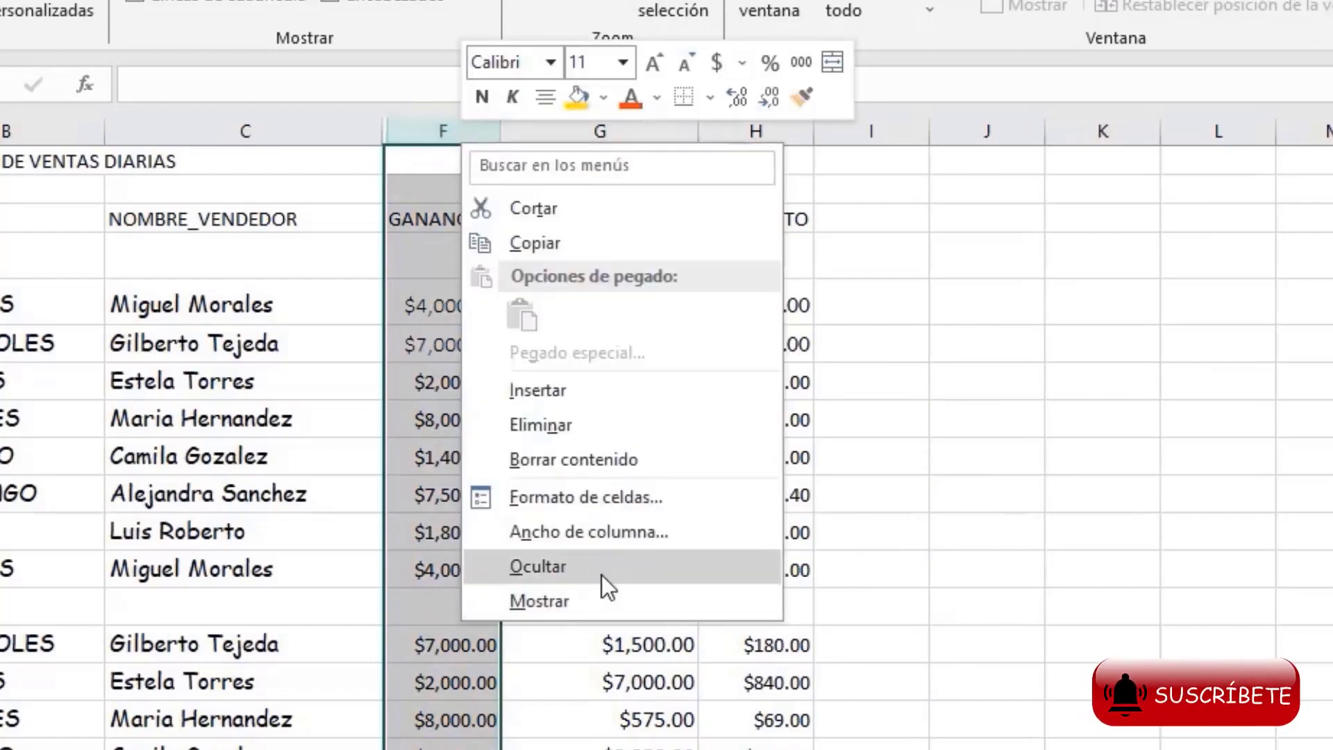
left_click(598, 575)
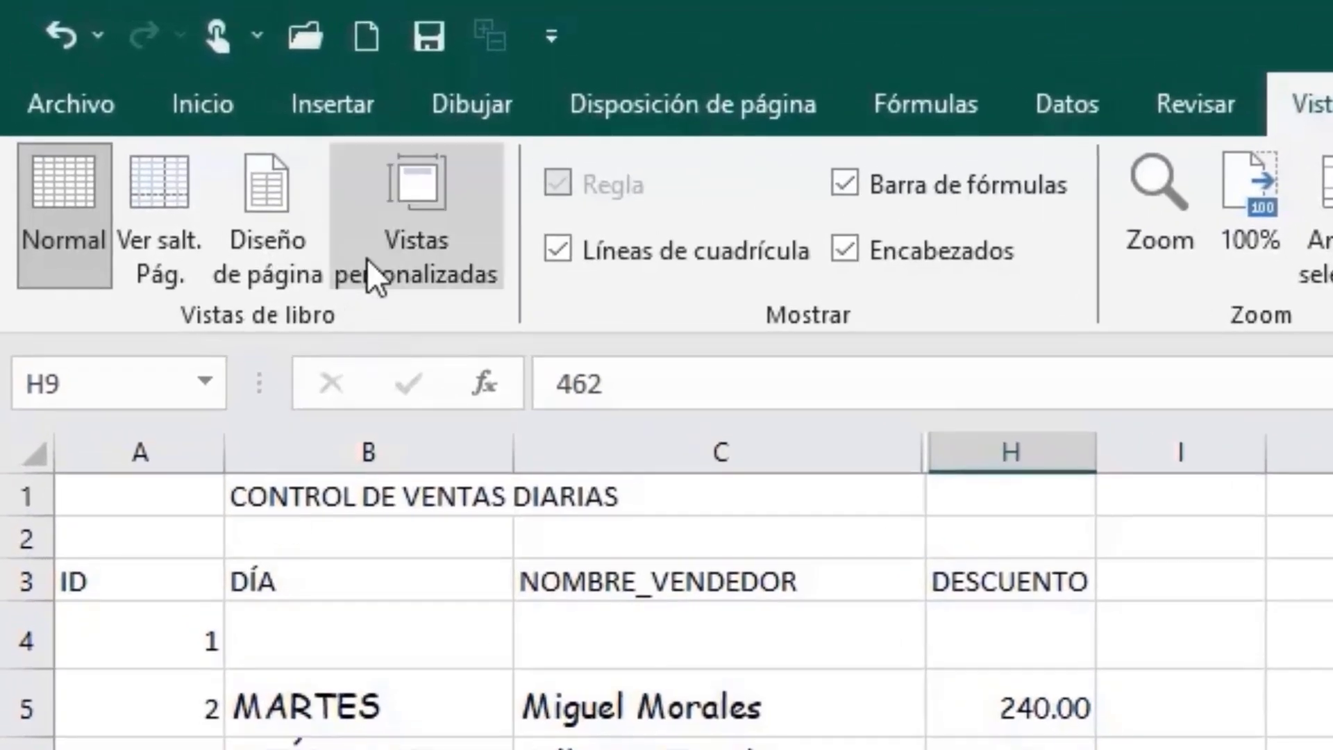
Step: Add a custom view named DESCUENTO that stores the current hidden columns and printer settings
left_click(169, 97)
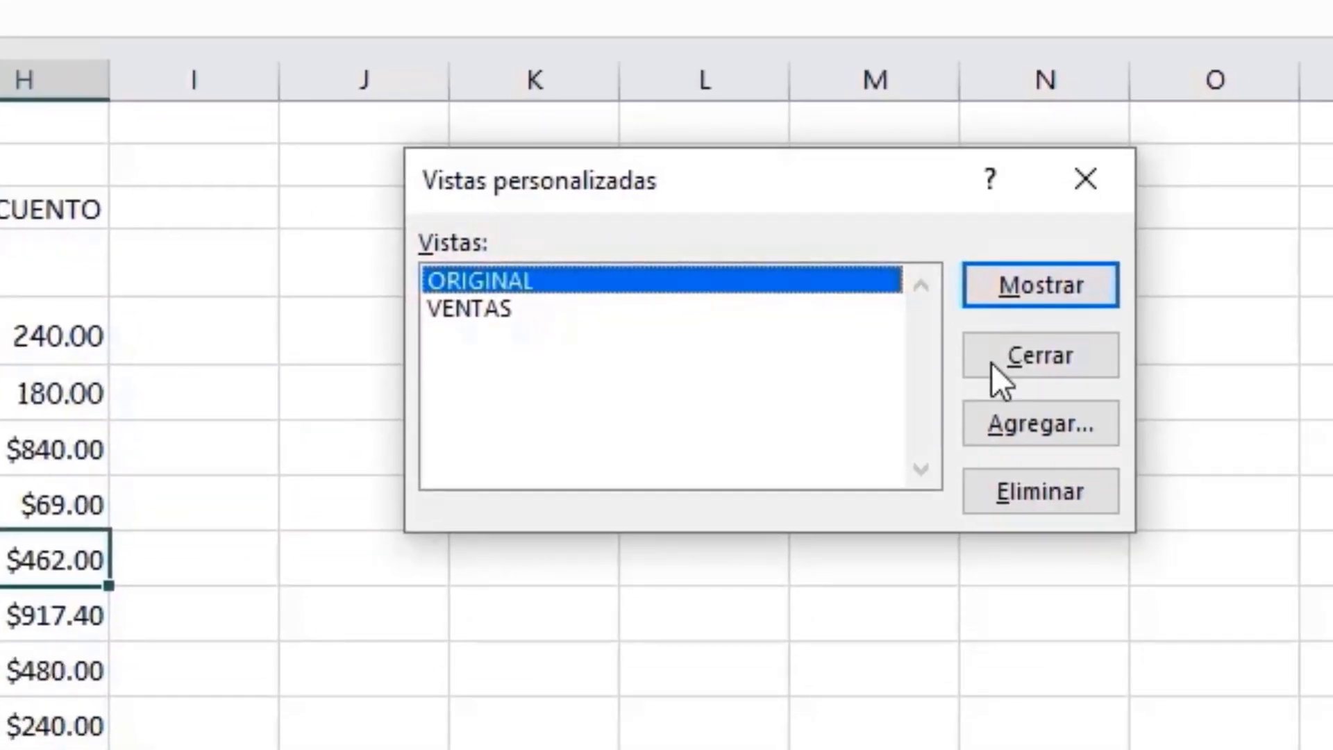
left_click(1035, 419)
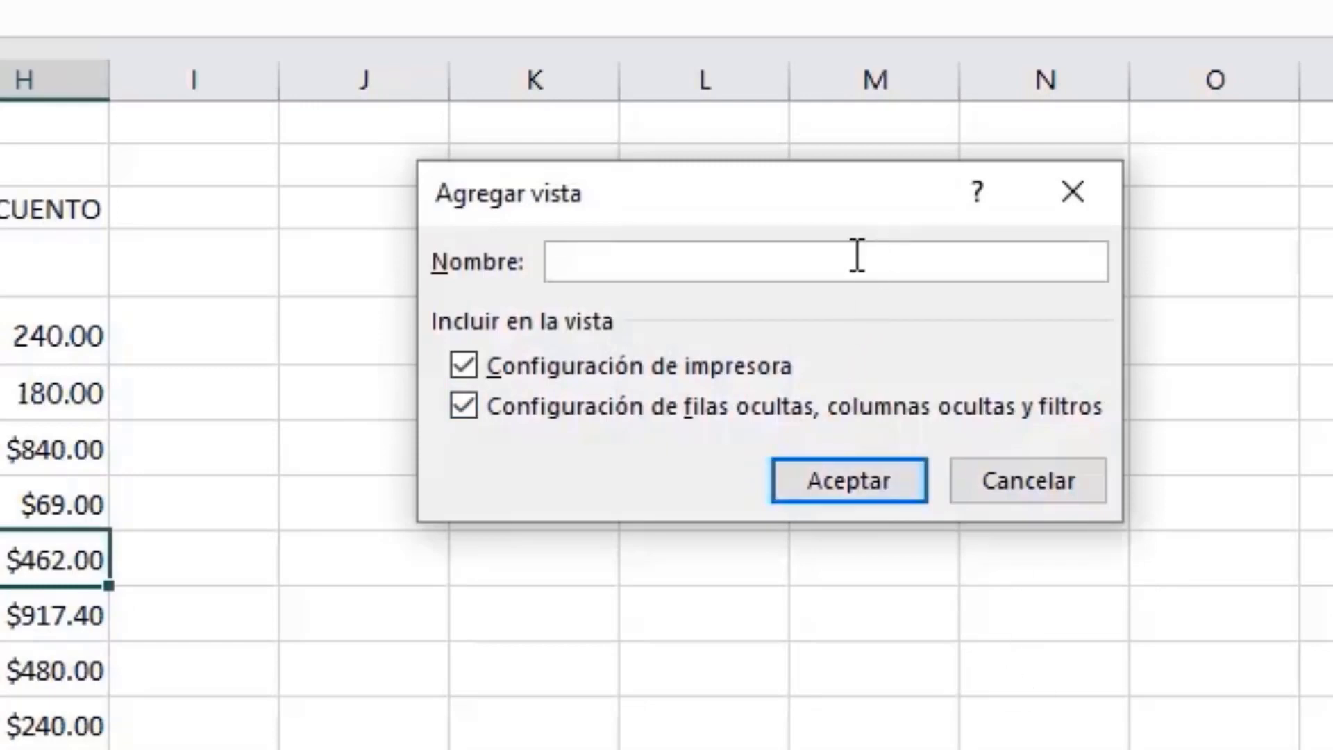
type("DESCUENTO")
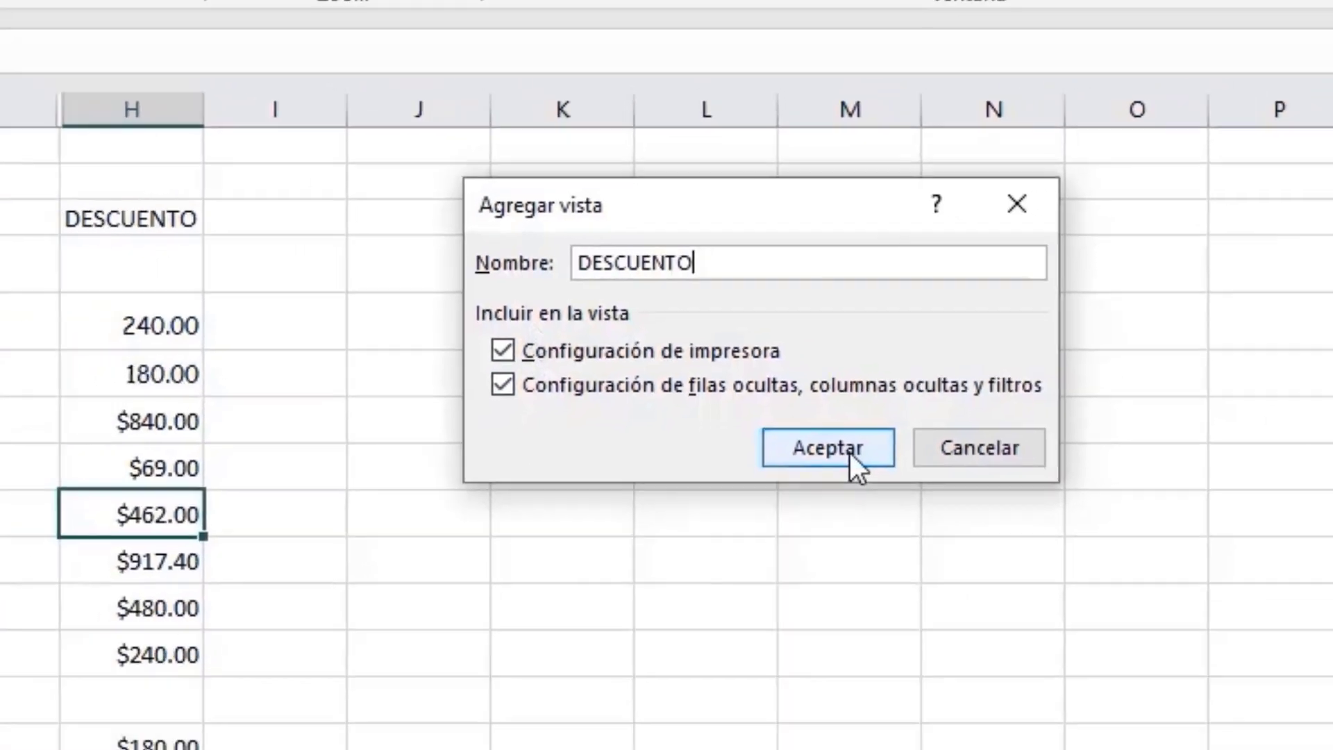
left_click(872, 489)
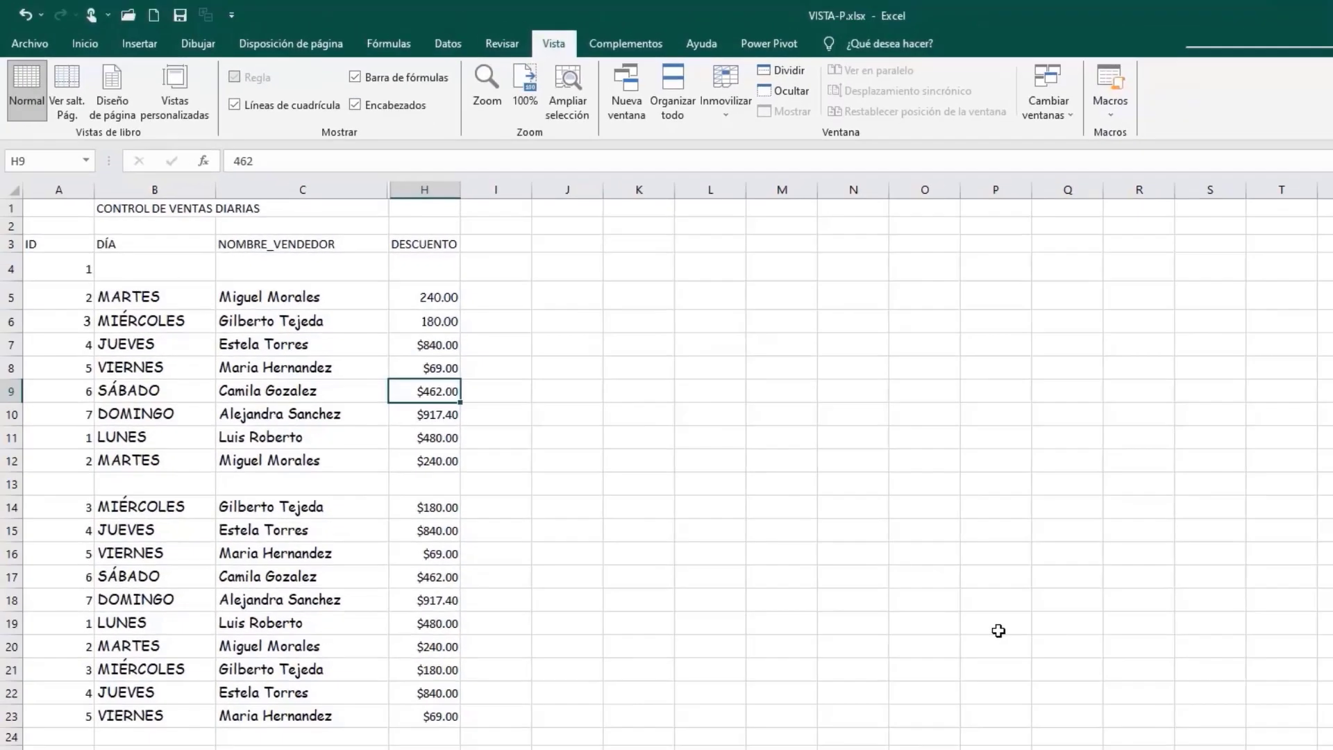
left_click(872, 581)
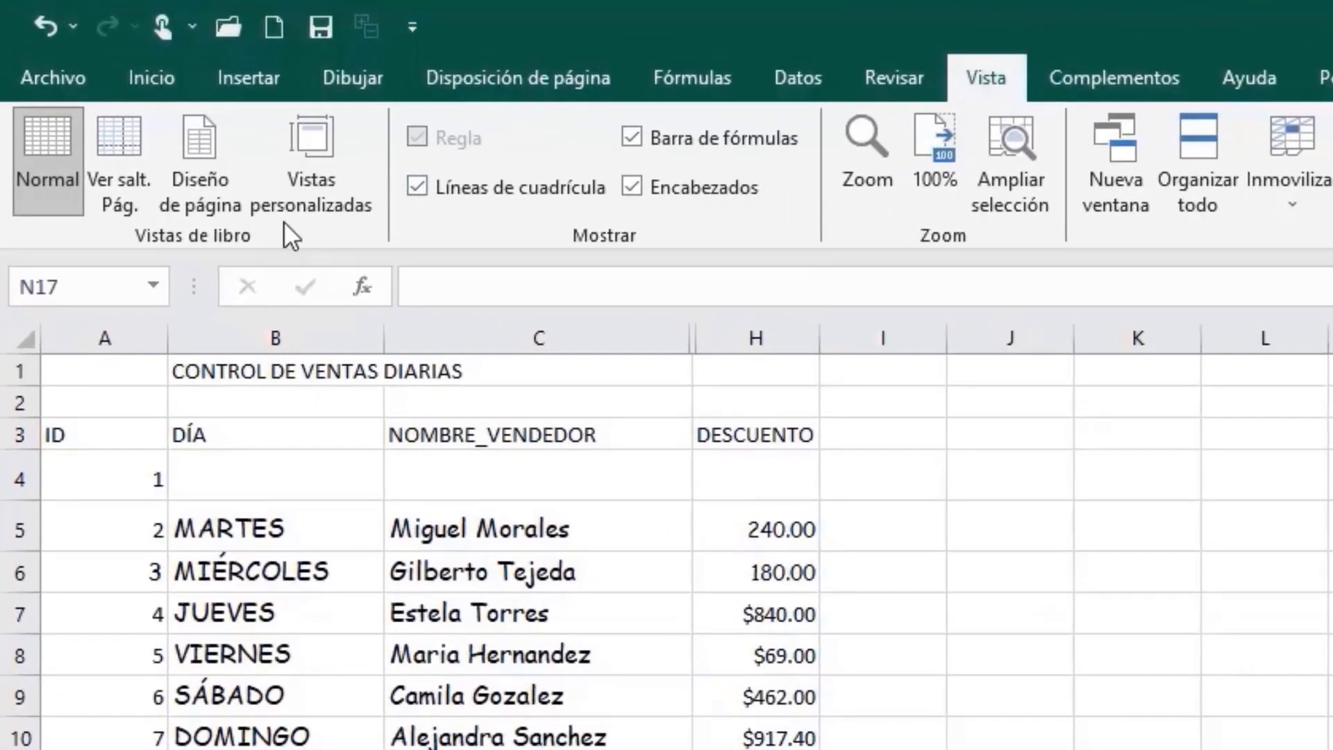
Step: Display the saved VENTAS custom view to check its column layout
left_click(302, 180)
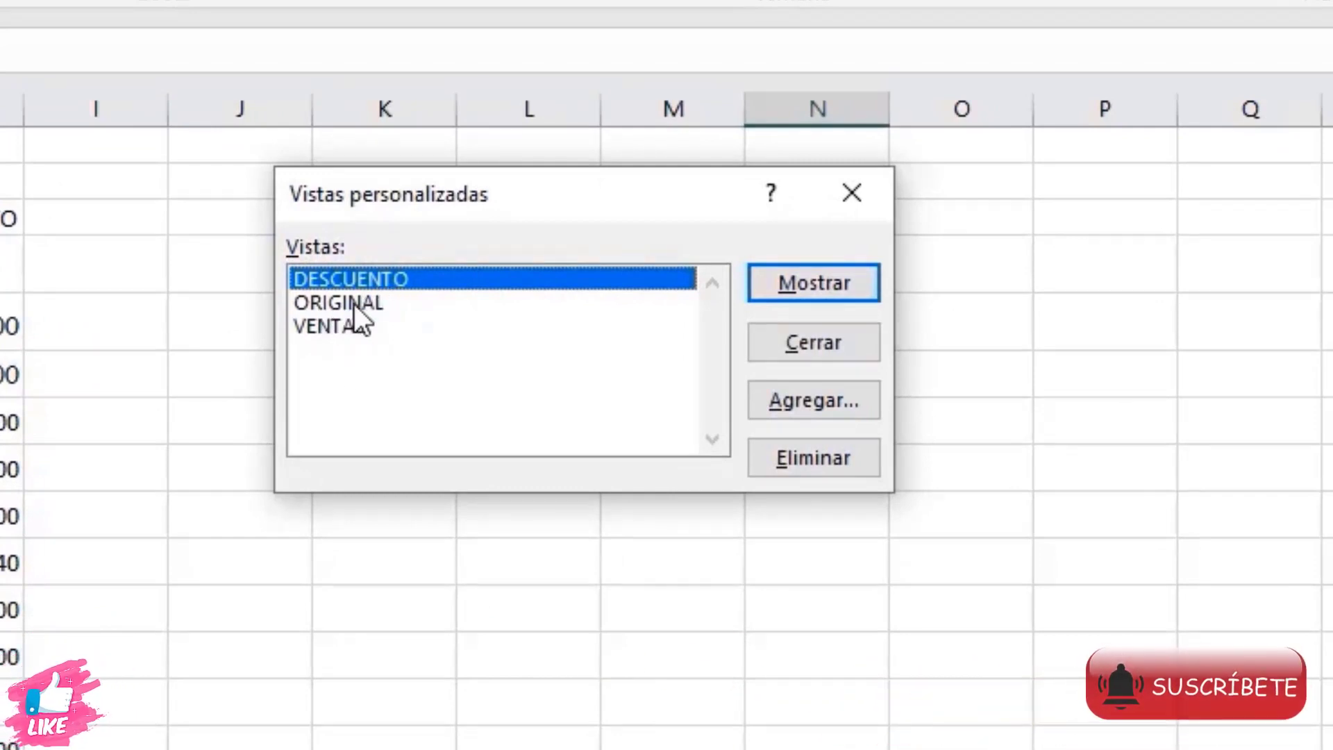
left_click(334, 330)
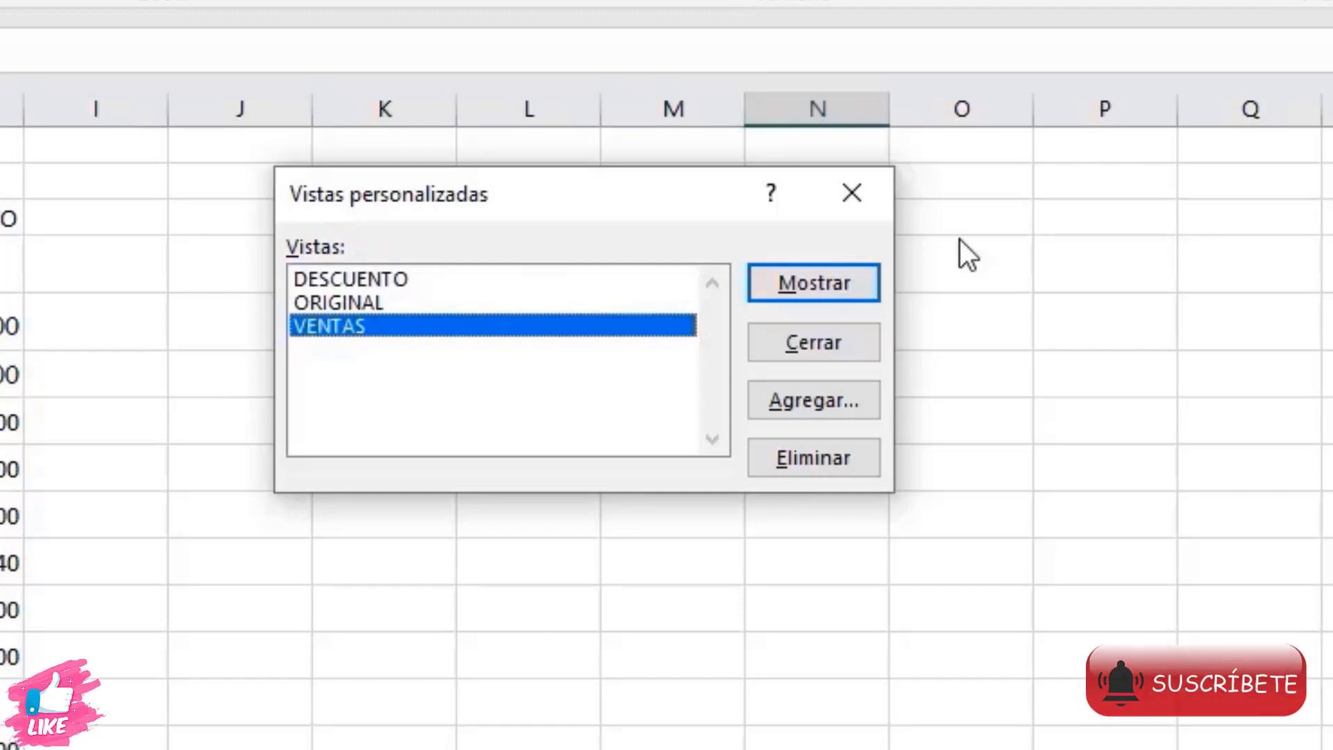
left_click(827, 282)
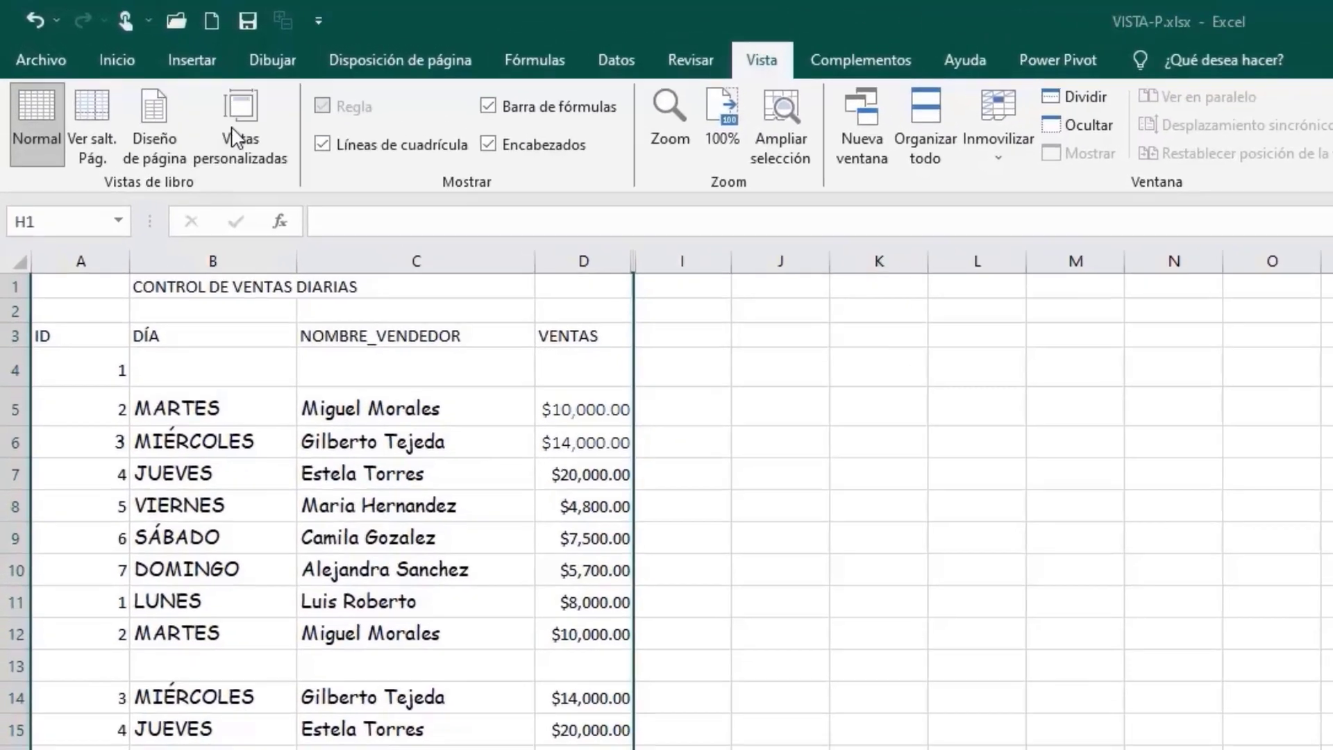
Step: Switch the sheet back to the ORIGINAL custom view and select an empty cell outside the table
left_click(168, 90)
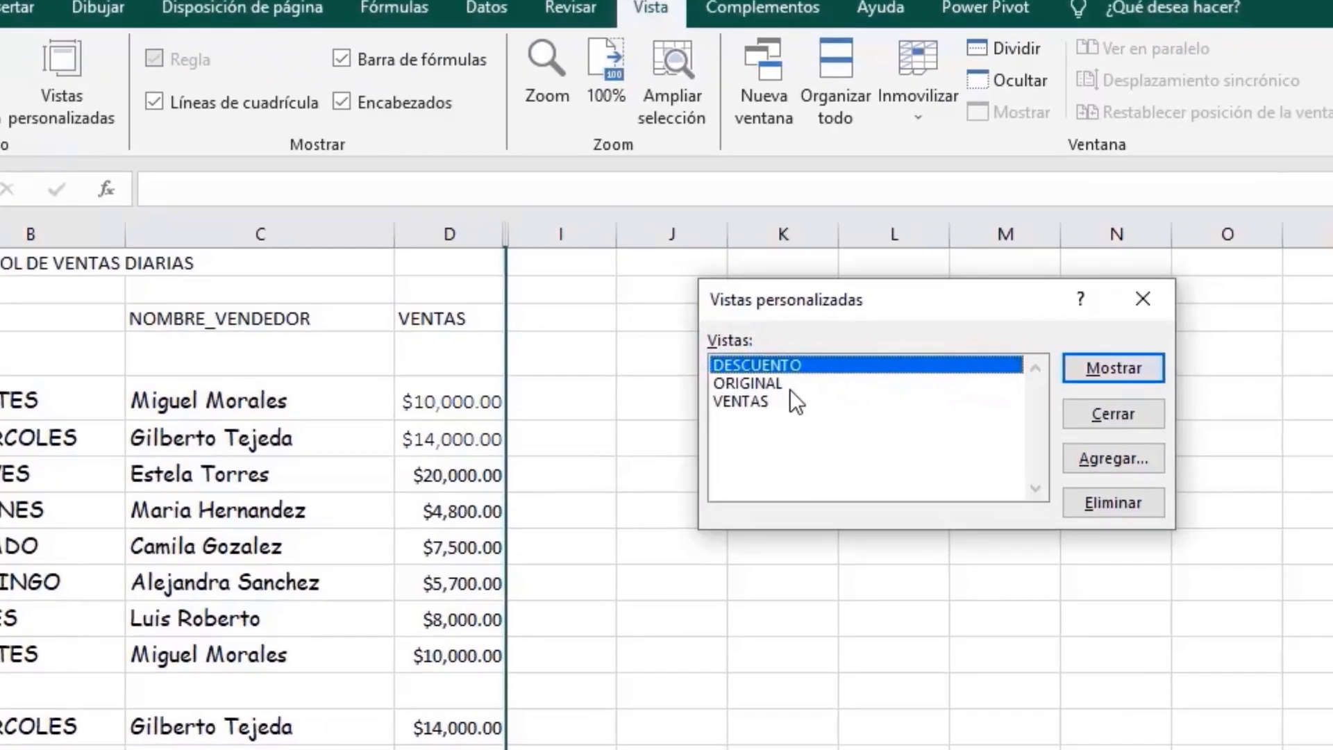
left_click(901, 415)
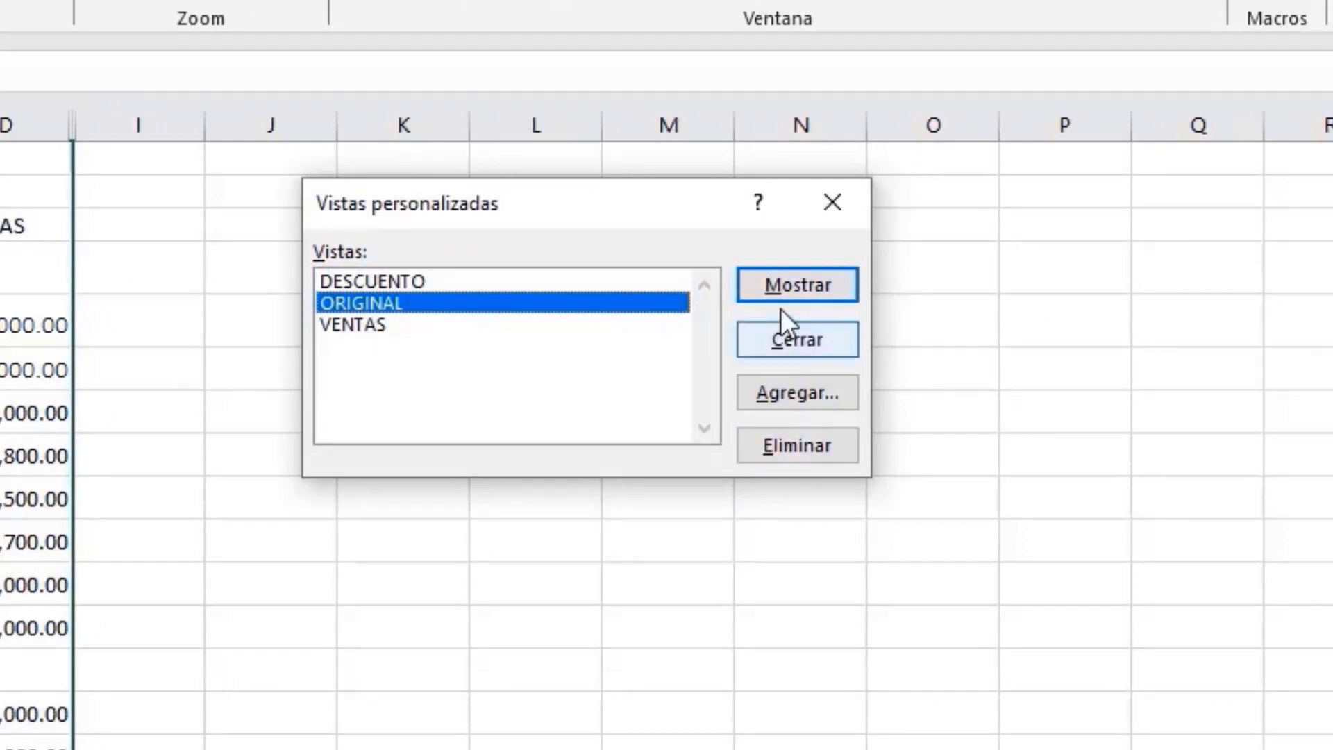
left_click(811, 290)
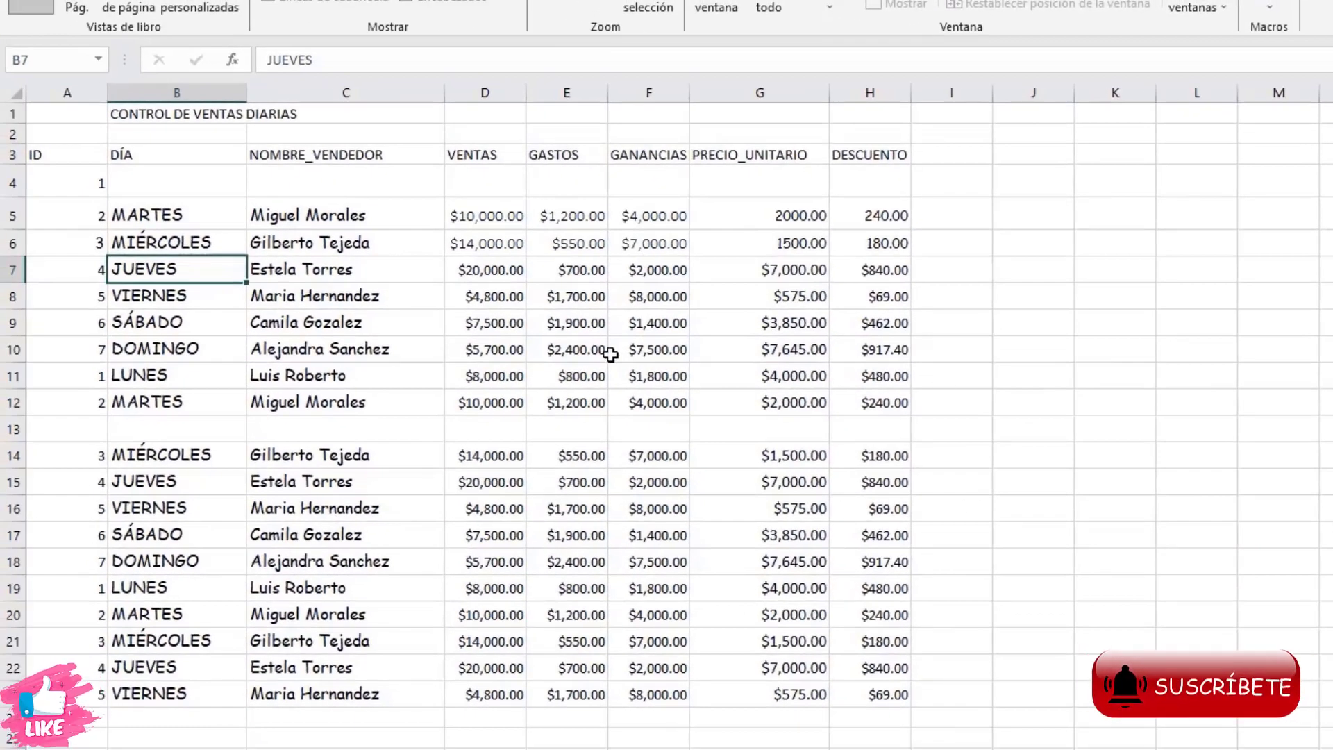
left_click(1157, 531)
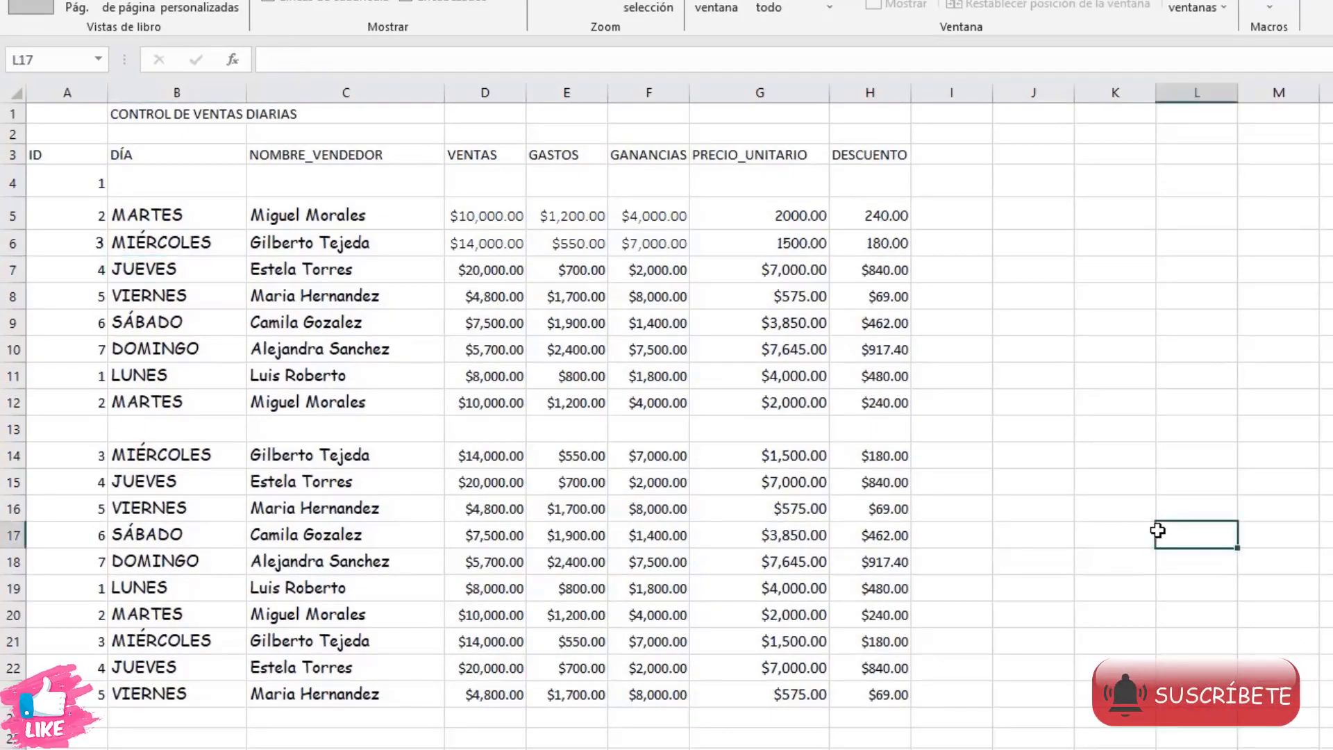